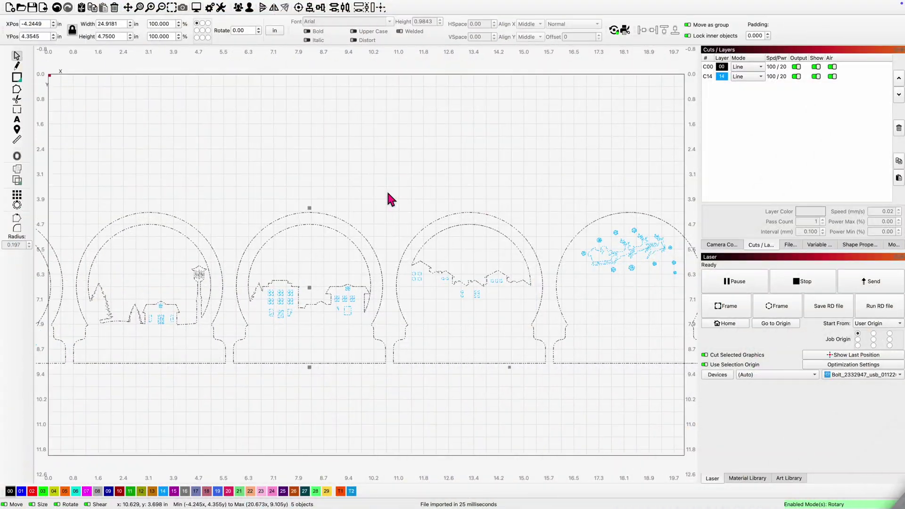
Step: Scale the five globe pieces to 17.59 × 3.35 in and move them onto the bed's top-left
{"action": "scroll", "coordinate": [380, 188], "scroll_direction": "down", "scroll_amount": 4}
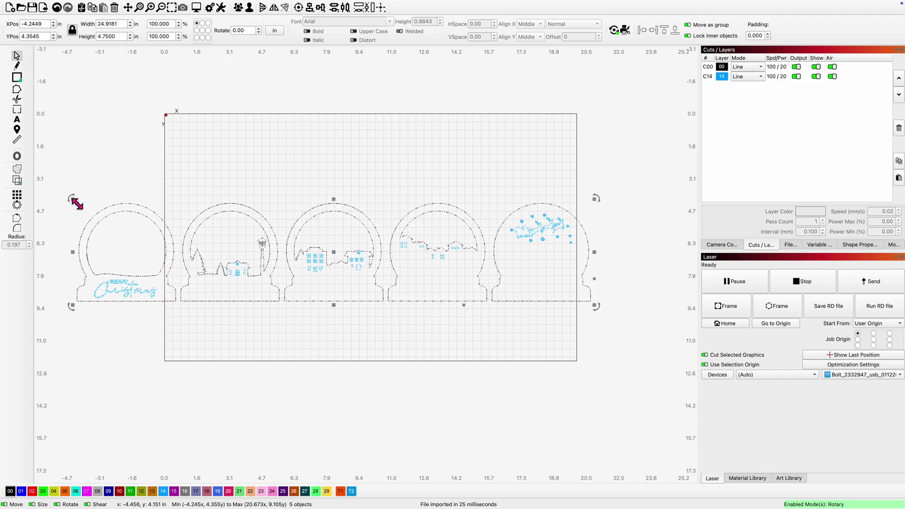
{"action": "left_click_drag", "start_coordinate": [77, 203], "coordinate": [228, 253]}
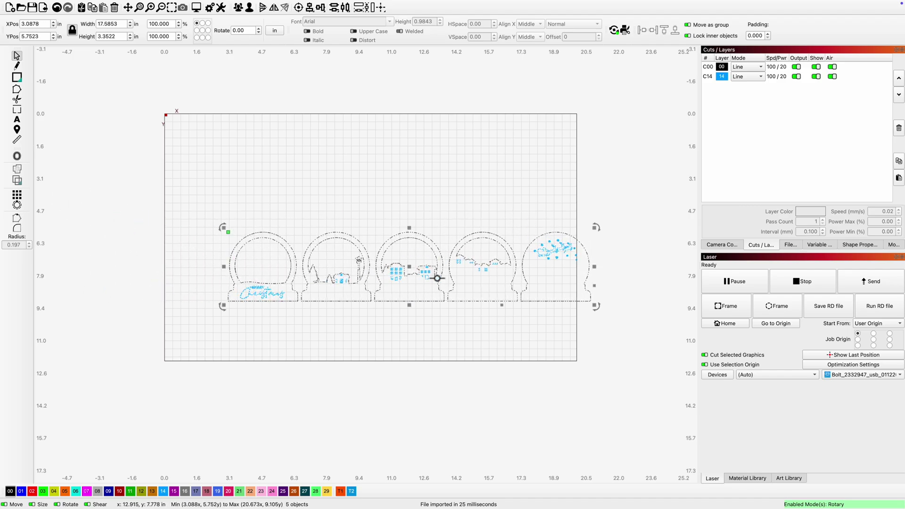
{"action": "left_click_drag", "start_coordinate": [411, 270], "coordinate": [362, 234]}
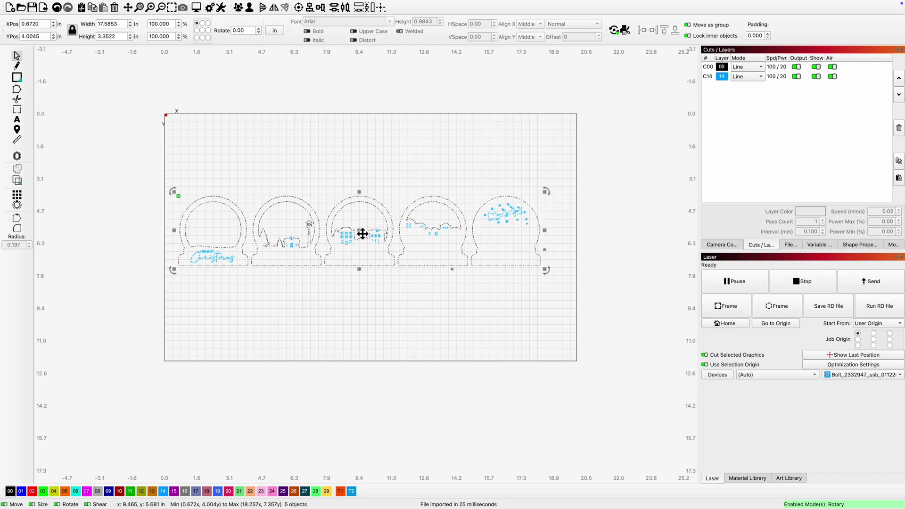
{"action": "scroll", "coordinate": [363, 234], "scroll_direction": "up", "scroll_amount": 2}
{"action": "scroll", "coordinate": [363, 233], "scroll_direction": "up", "scroll_amount": 1}
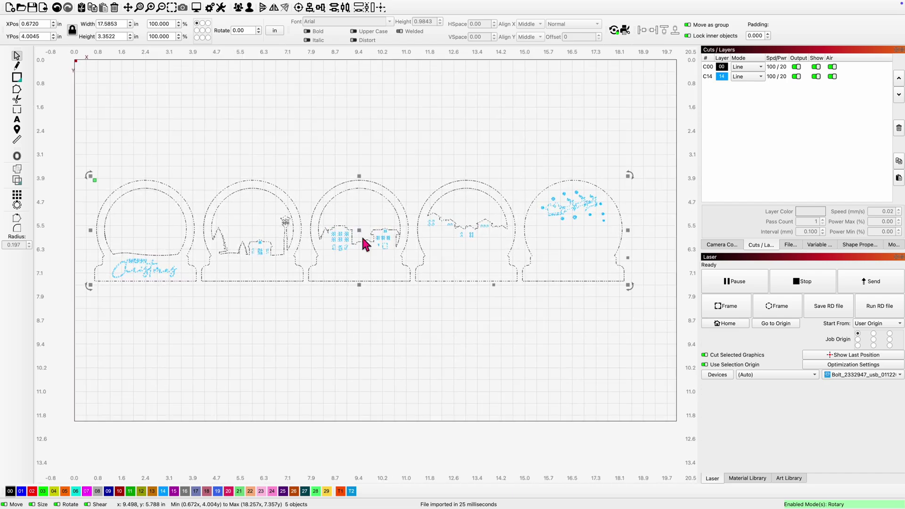
{"action": "left_click", "coordinate": [332, 310]}
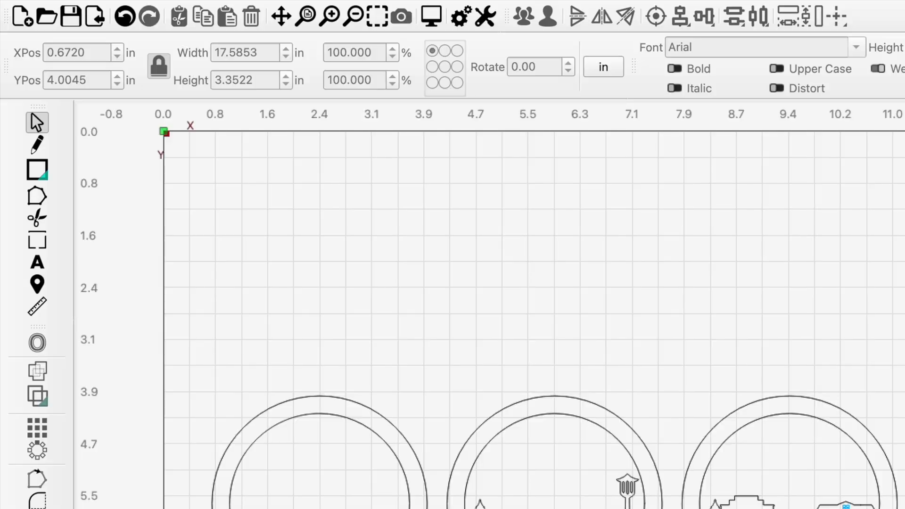
{"action": "left_click", "coordinate": [790, 397]}
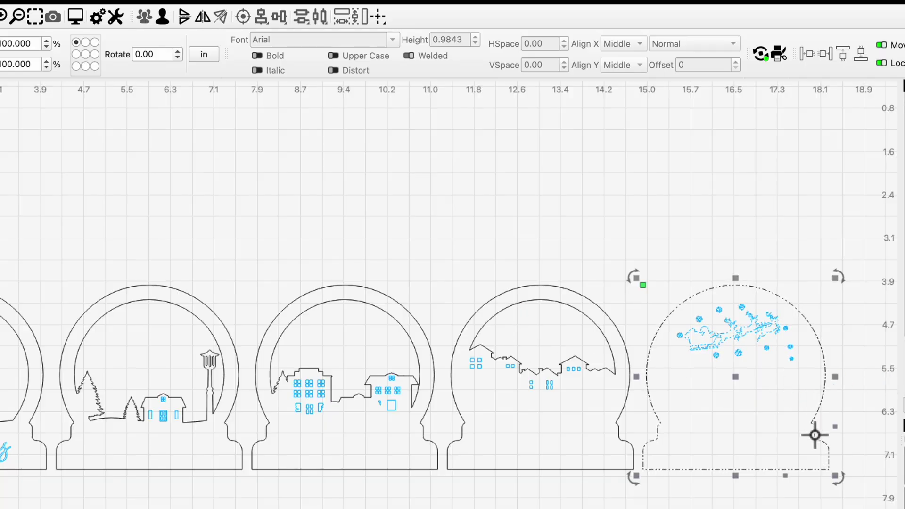
Step: Put the sleigh globe's outline on the red C02 layer (100 mm/s, 20% power)
{"action": "left_click", "coordinate": [687, 495]}
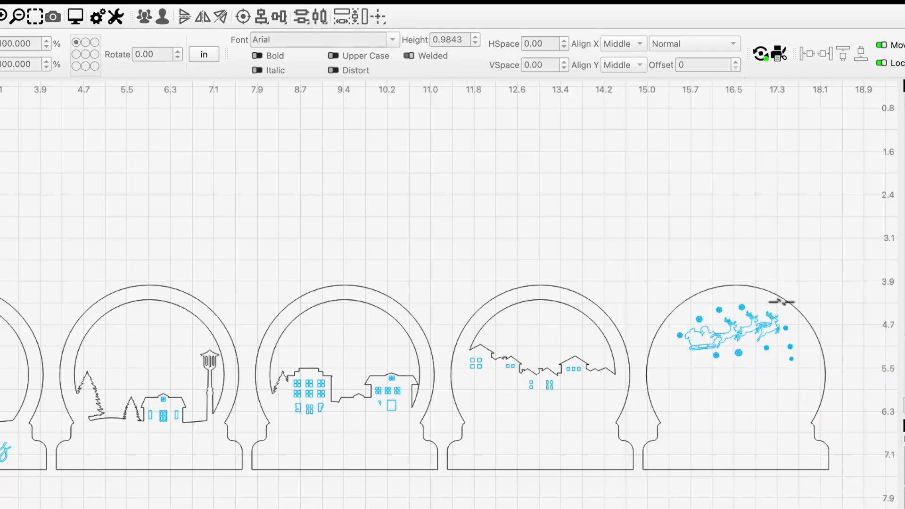
{"action": "left_click", "coordinate": [754, 333]}
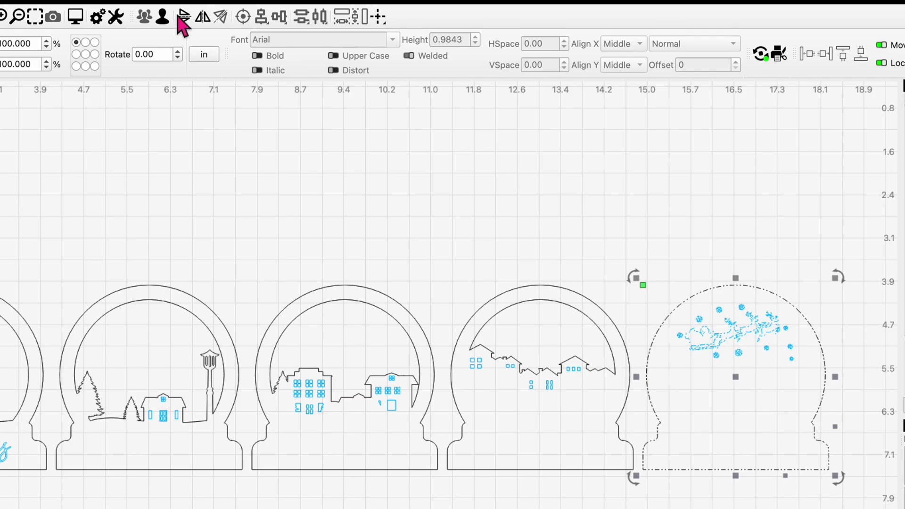
{"action": "left_click", "coordinate": [670, 481]}
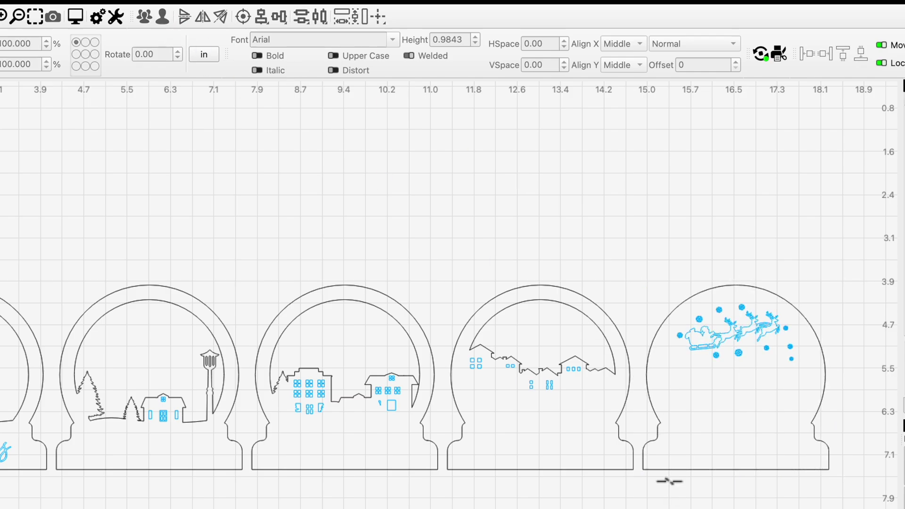
{"action": "left_click", "coordinate": [664, 476]}
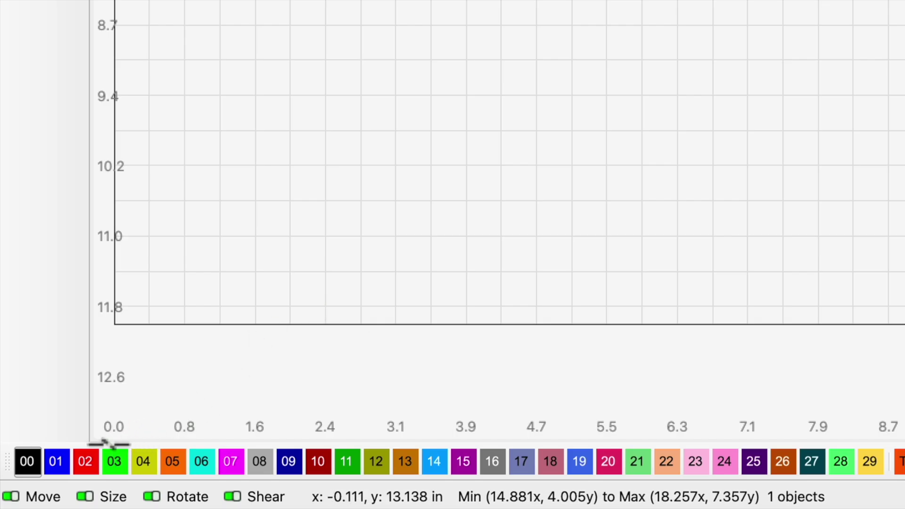
{"action": "left_click", "coordinate": [86, 463]}
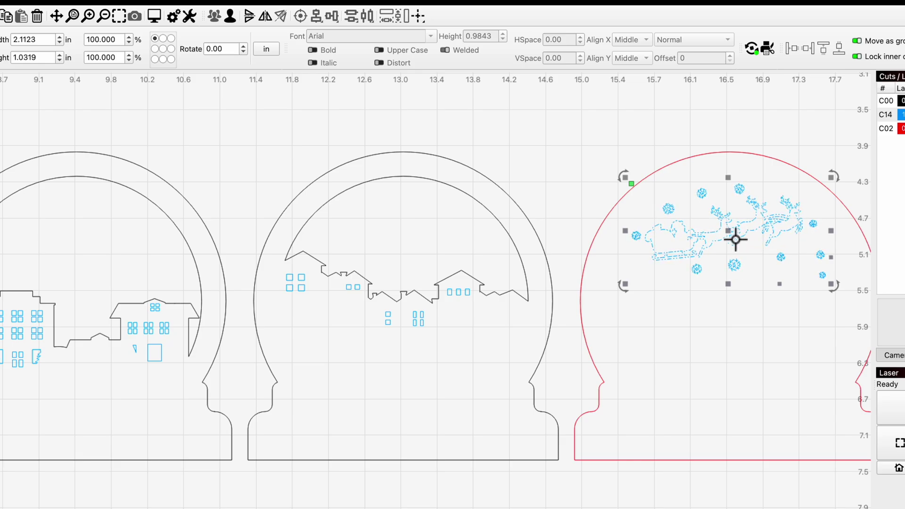
Step: Mirror the reindeer-and-sleigh artwork horizontally and check the red globe's cut preview
{"action": "left_click", "coordinate": [265, 17]}
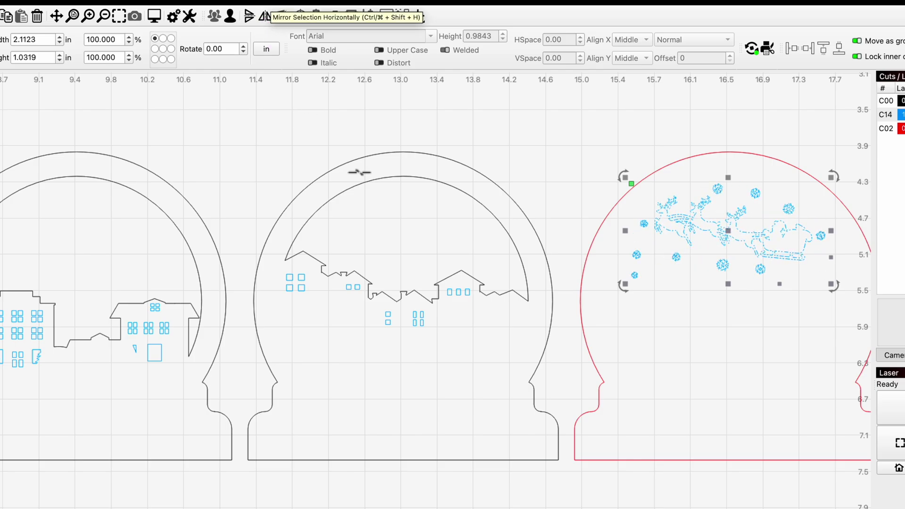
{"action": "left_click", "coordinate": [576, 397]}
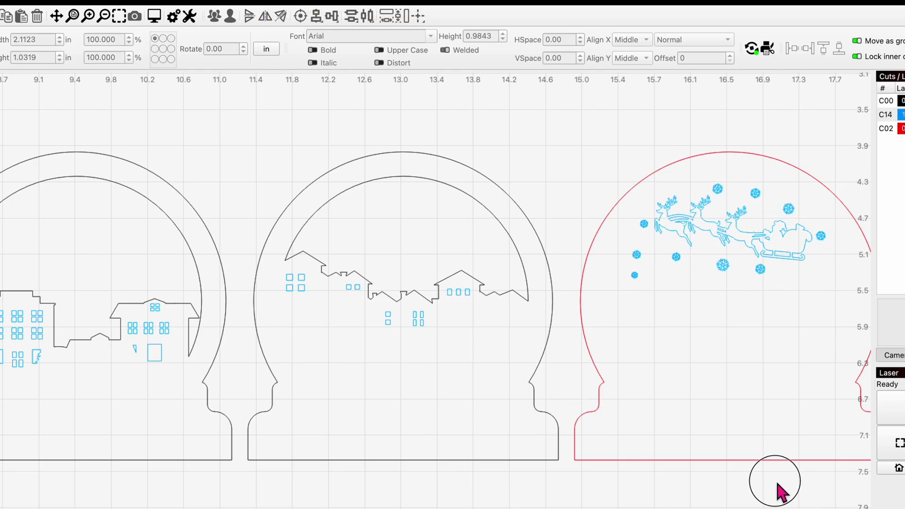
{"action": "left_click_drag", "start_coordinate": [778, 491], "coordinate": [631, 144]}
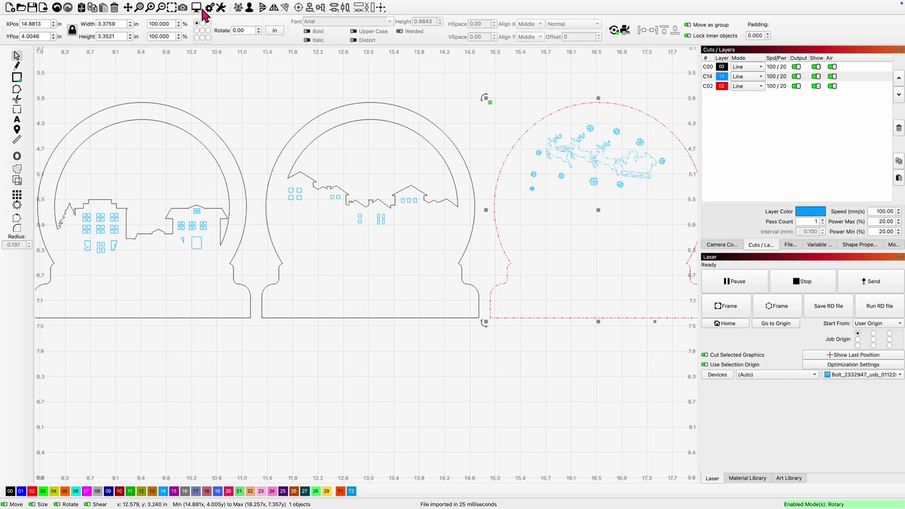
{"action": "left_click", "coordinate": [202, 9]}
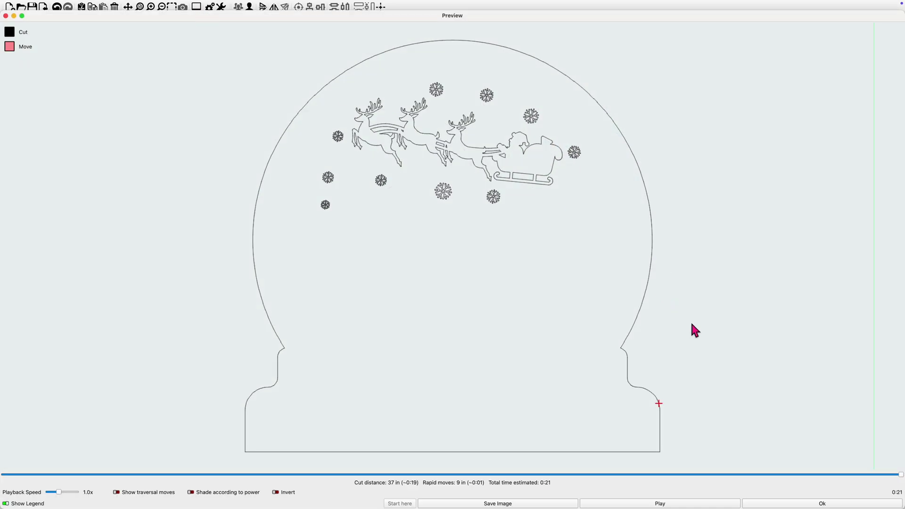
{"action": "left_click", "coordinate": [830, 506]}
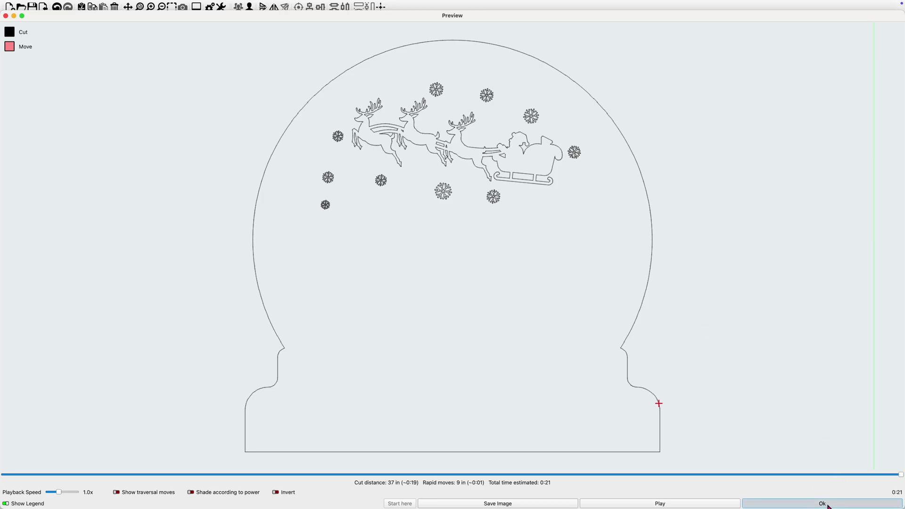
{"action": "scroll", "coordinate": [582, 288], "scroll_direction": "down", "scroll_amount": 3}
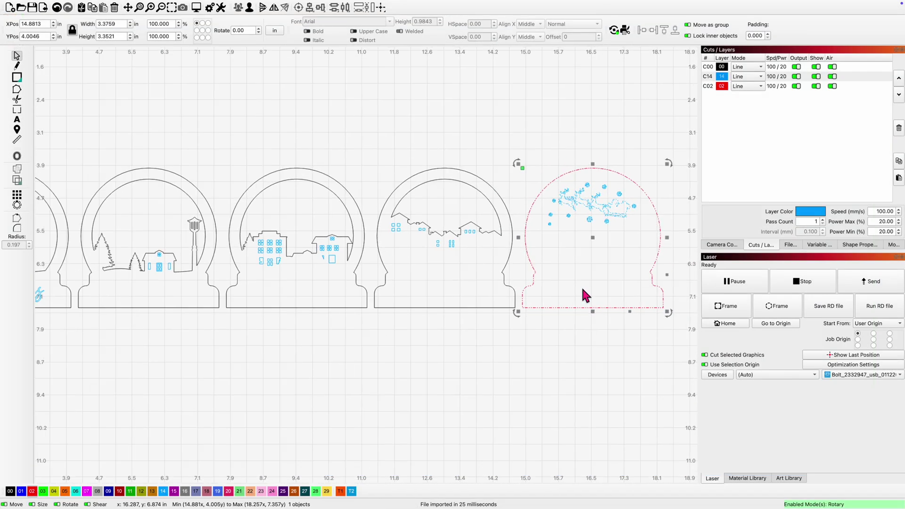
Step: Load the 30 watt bolt-1 material library and expand Acrylic Mirror › Mirror to its Engrave preset
{"action": "scroll", "coordinate": [611, 274], "scroll_direction": "right", "scroll_amount": 5}
{"action": "scroll", "coordinate": [611, 274], "scroll_direction": "down", "scroll_amount": 2}
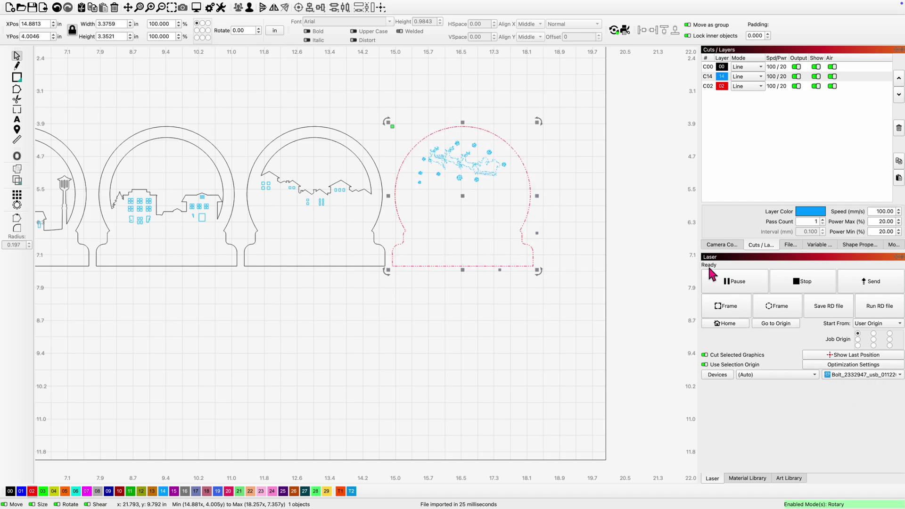
{"action": "left_click", "coordinate": [745, 481]}
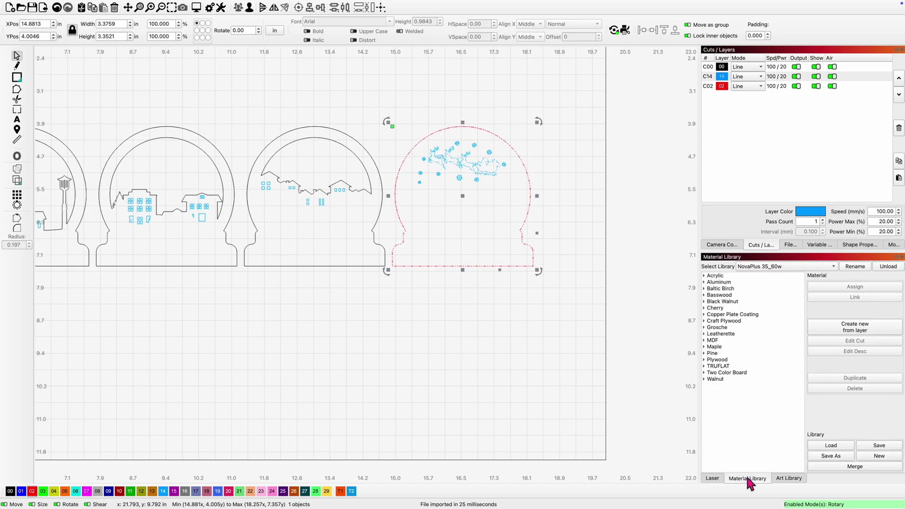
{"action": "left_click", "coordinate": [782, 268]}
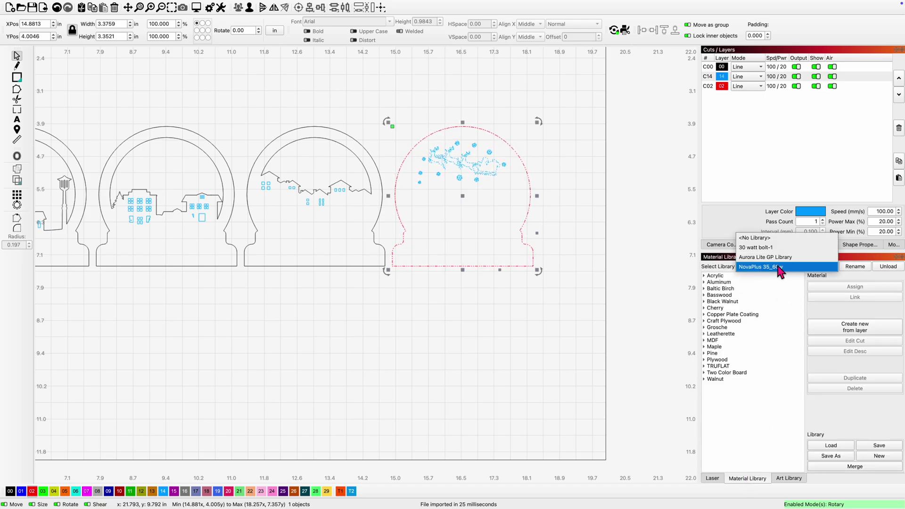
{"action": "left_click", "coordinate": [769, 248]}
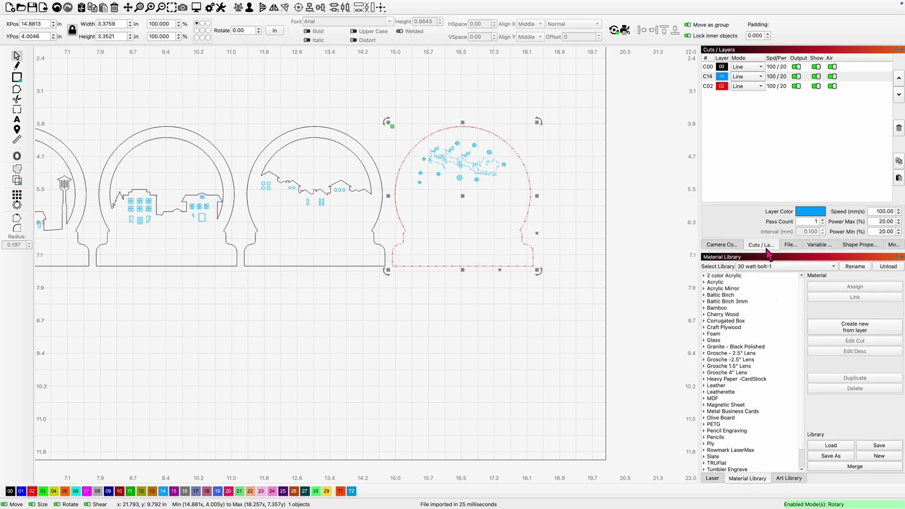
{"action": "left_click", "coordinate": [705, 290]}
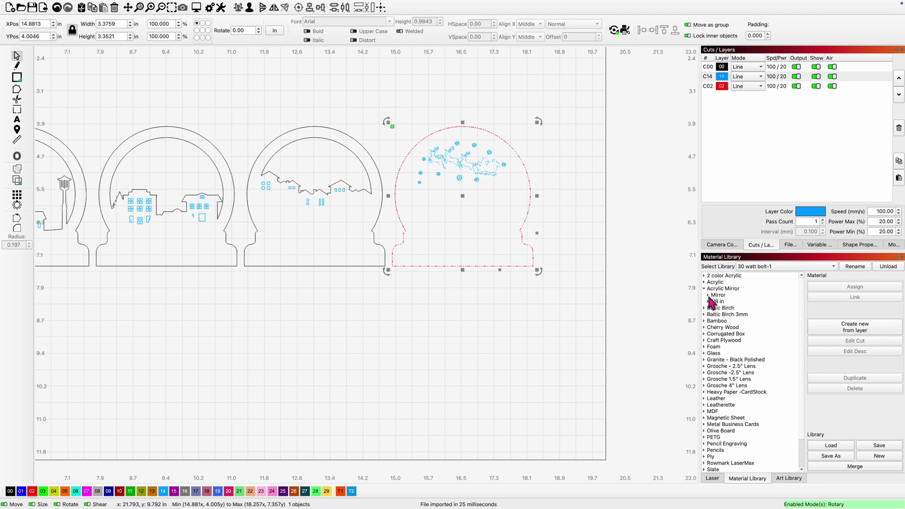
{"action": "left_click", "coordinate": [709, 296]}
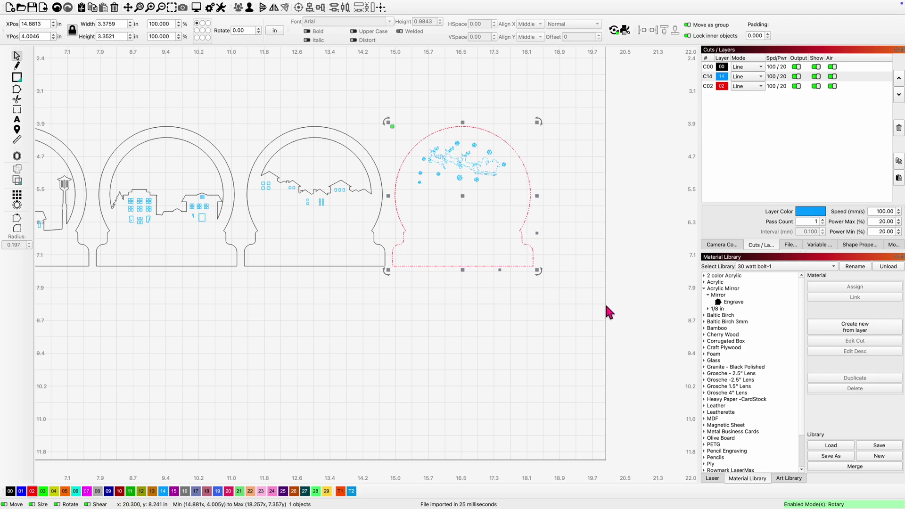
{"action": "left_click", "coordinate": [574, 310]}
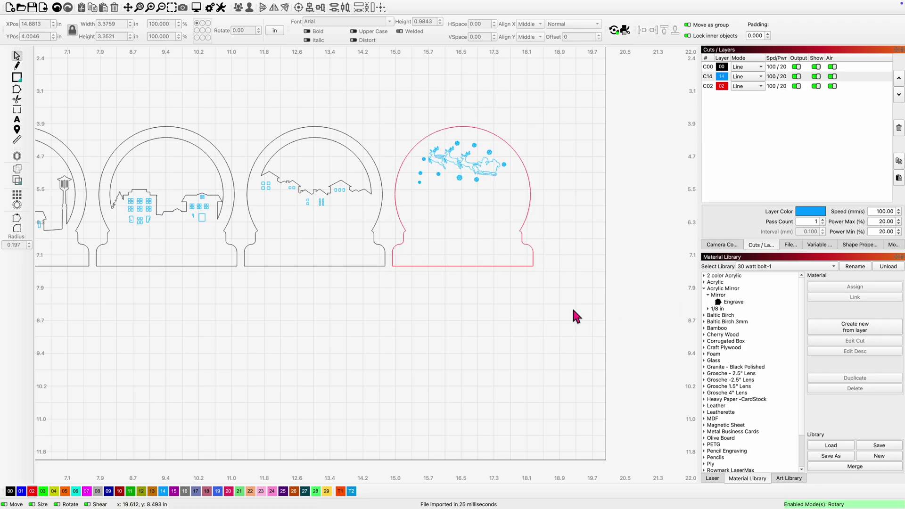
Step: Move the reindeer-and-sleigh artwork onto a new green layer C03
{"action": "left_click", "coordinate": [532, 205]}
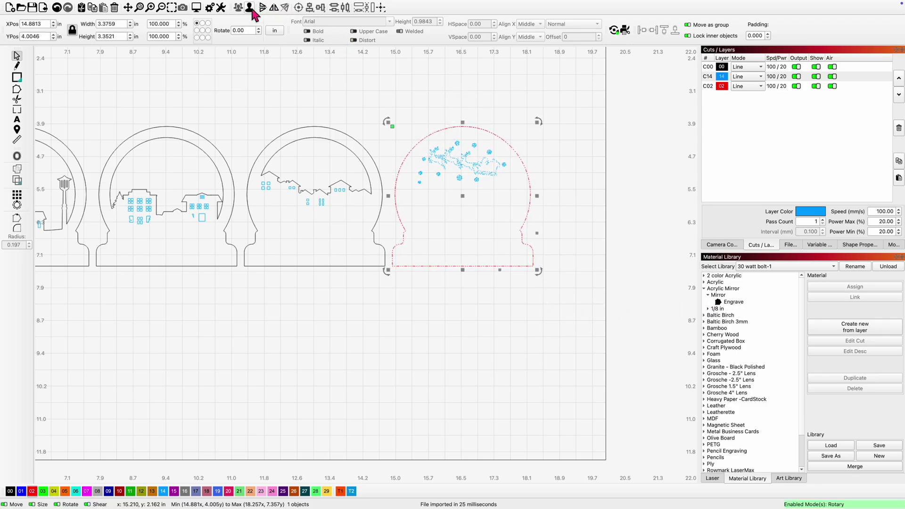
{"action": "left_click", "coordinate": [357, 111]}
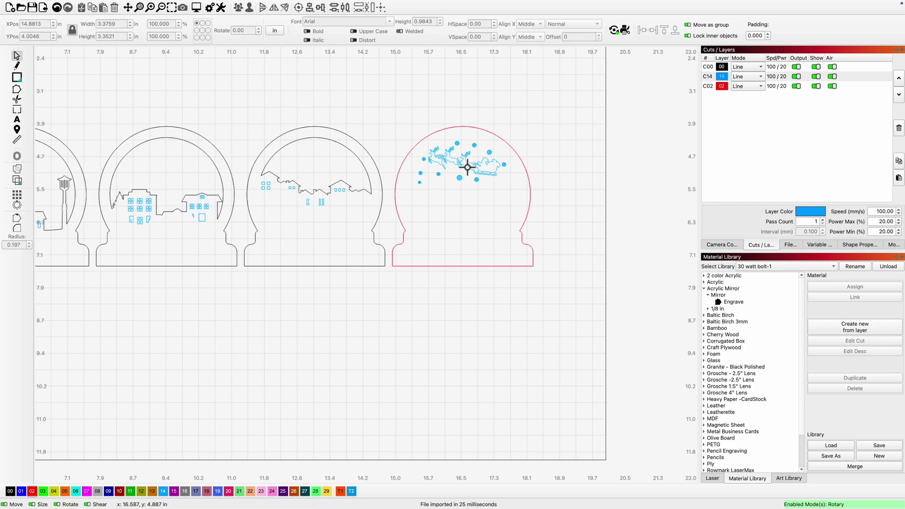
{"action": "left_click", "coordinate": [470, 159]}
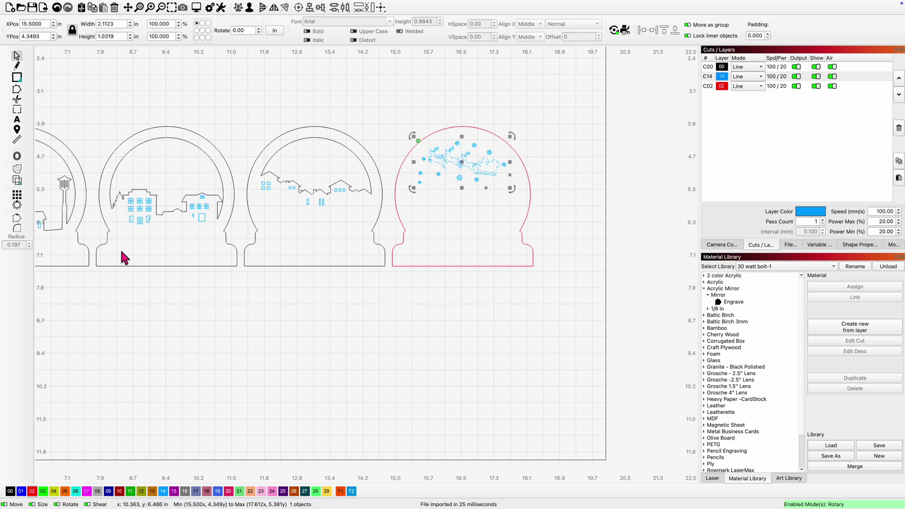
{"action": "left_click", "coordinate": [43, 492]}
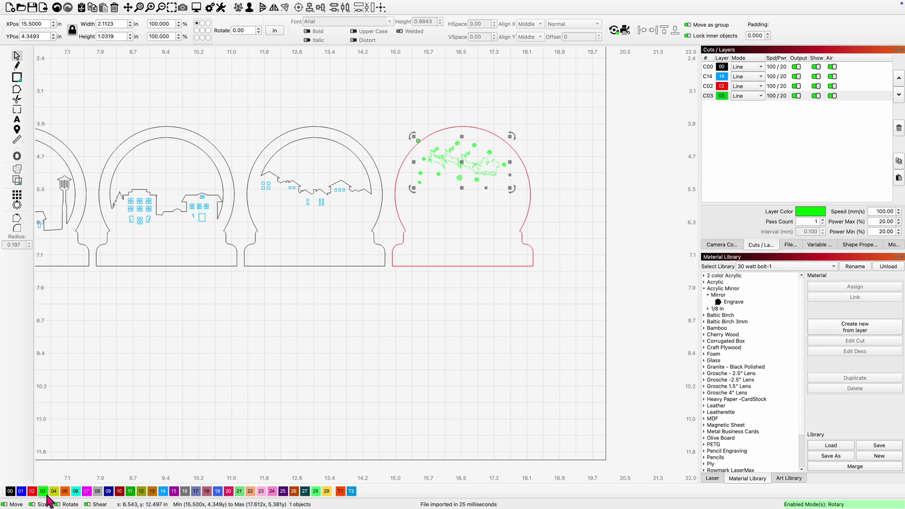
Step: Assign the Acrylic Mirror Engrave preset (Fill, 800 mm/s, 20%, 0.042 interval) to layer C03
{"action": "left_click", "coordinate": [413, 378]}
{"action": "left_click_drag", "start_coordinate": [504, 273], "coordinate": [417, 138]}
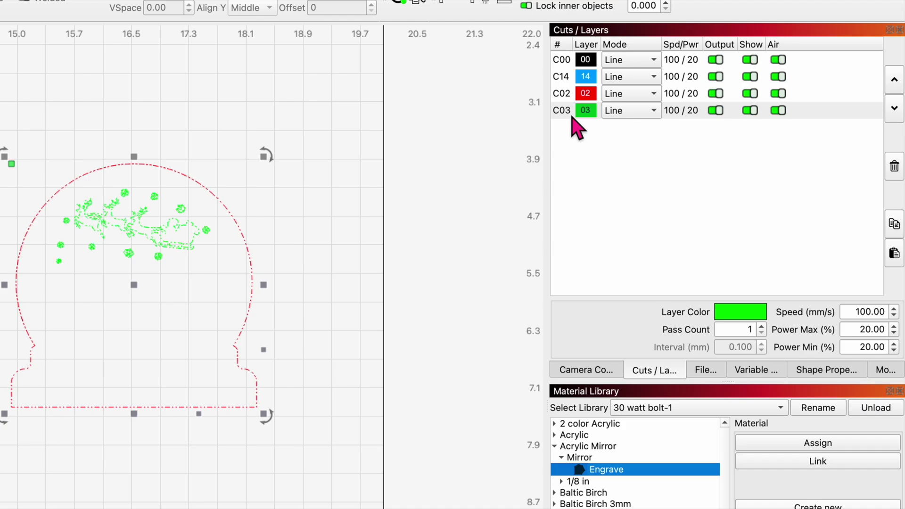
{"action": "left_click", "coordinate": [713, 96]}
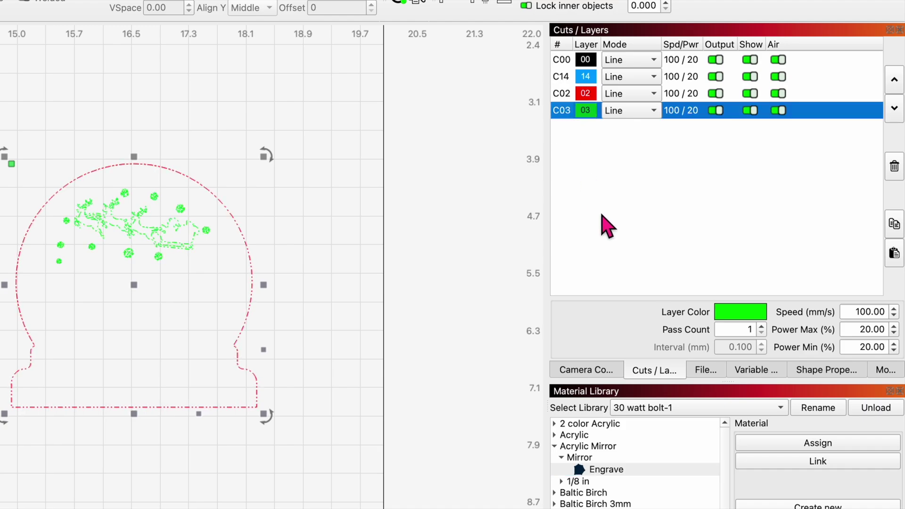
{"action": "left_click", "coordinate": [656, 470]}
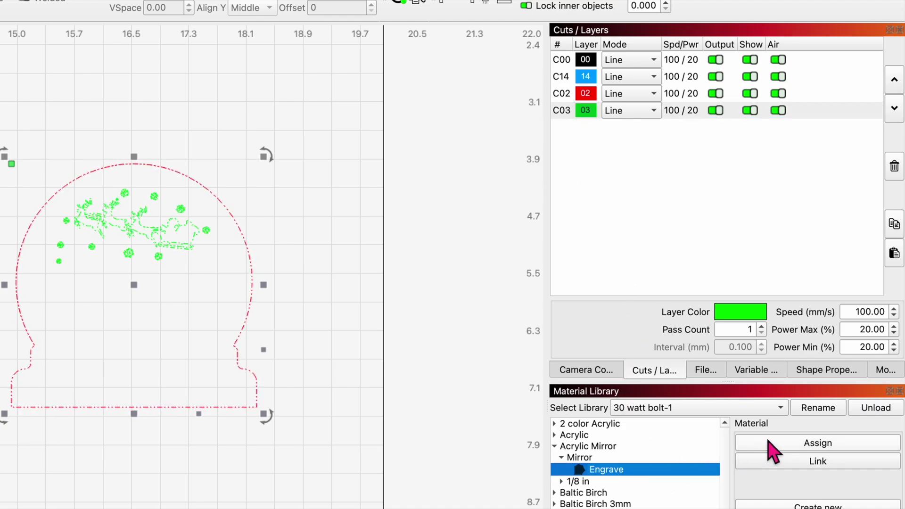
{"action": "left_click", "coordinate": [806, 444]}
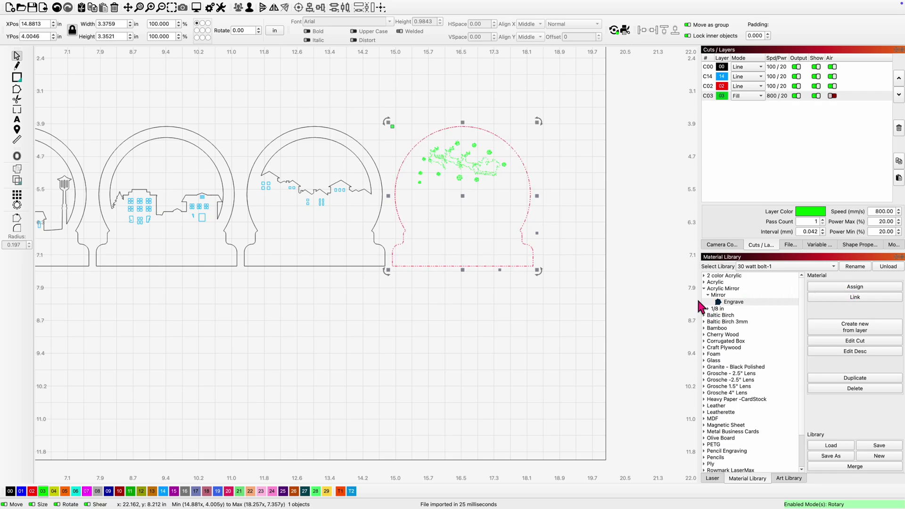
Step: Assign the 1/8 in Cut preset (12/85) to red layer C02 and move it below C03
{"action": "left_click", "coordinate": [710, 88]}
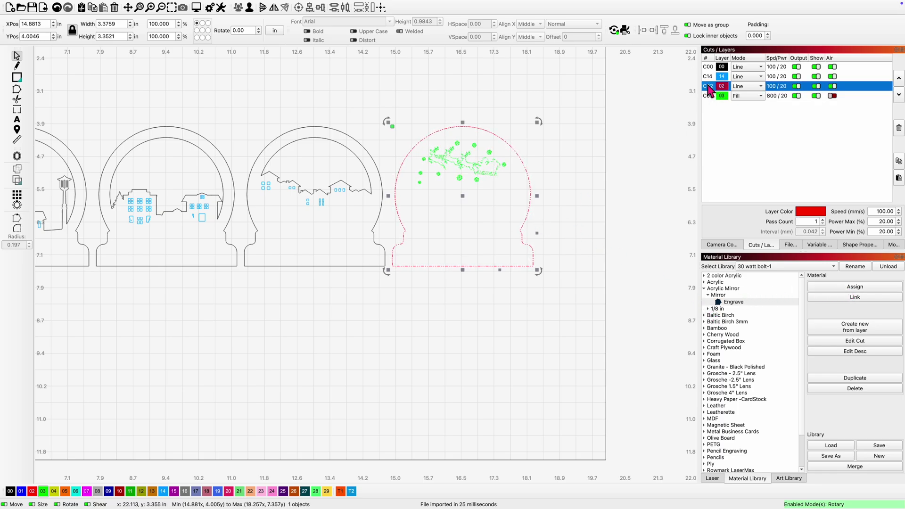
{"action": "left_click", "coordinate": [710, 310]}
{"action": "left_click", "coordinate": [729, 316]}
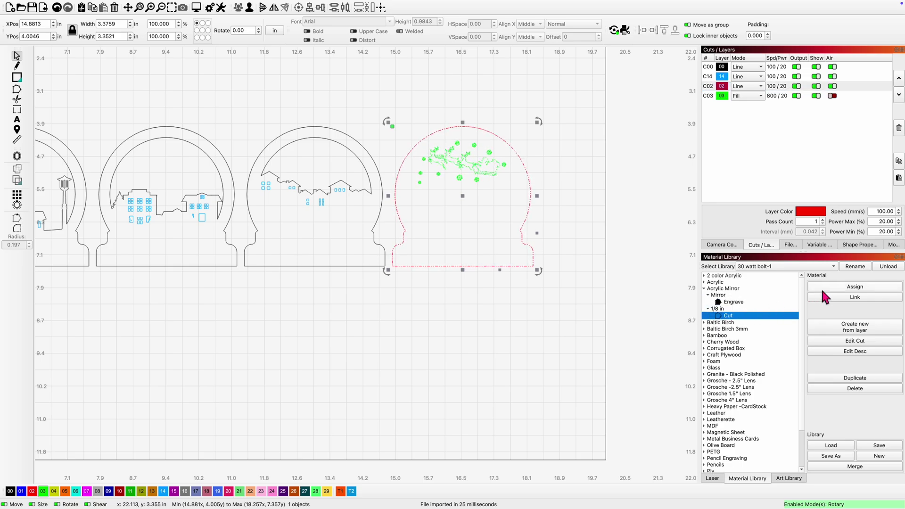
{"action": "left_click", "coordinate": [856, 287]}
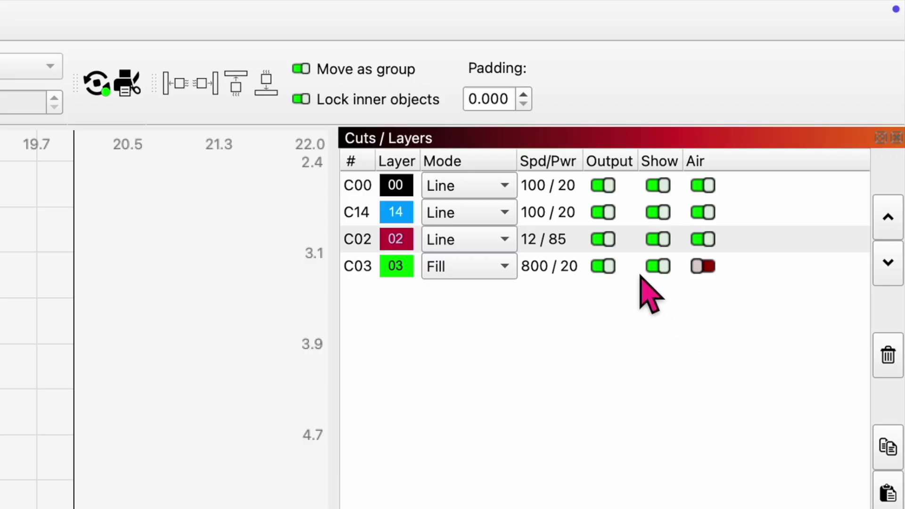
{"action": "left_click", "coordinate": [899, 268]}
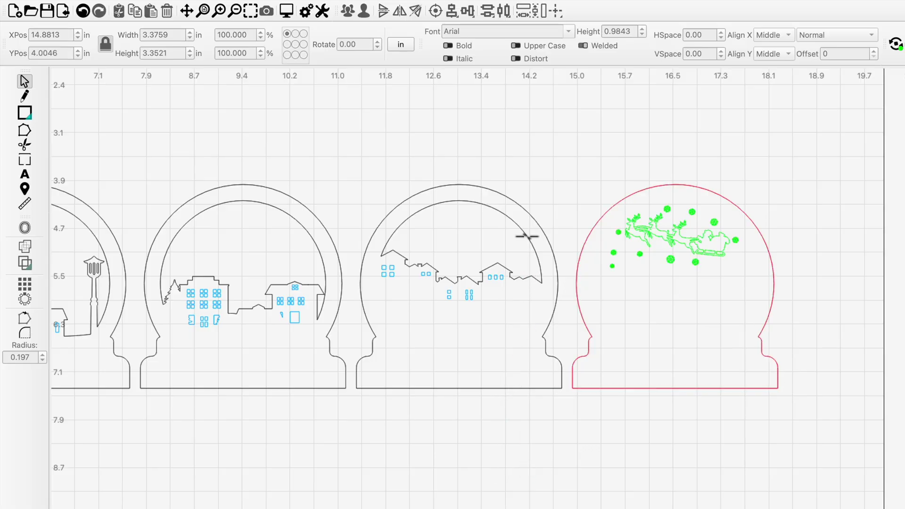
Step: Move both houses' window squares in the middle globe onto the black C00 cut layer
{"action": "left_click", "coordinate": [527, 234]}
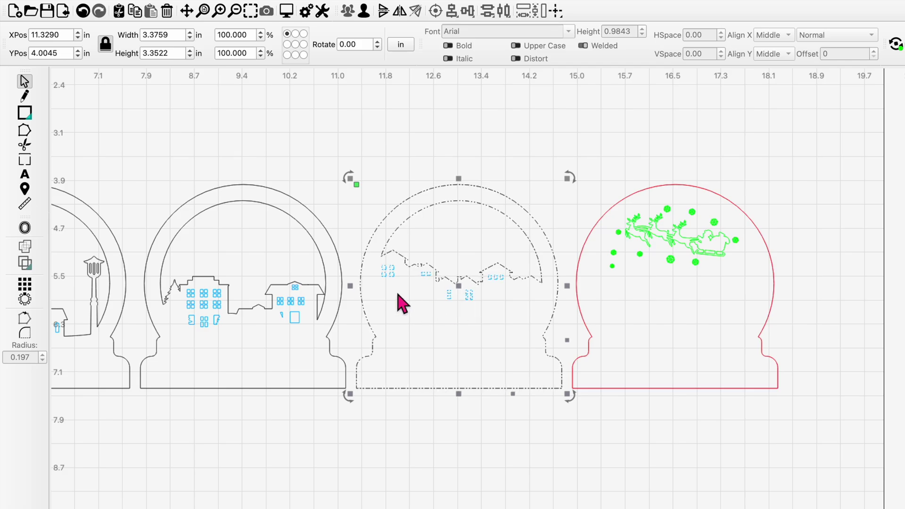
{"action": "scroll", "coordinate": [467, 328], "scroll_direction": "up", "scroll_amount": 4}
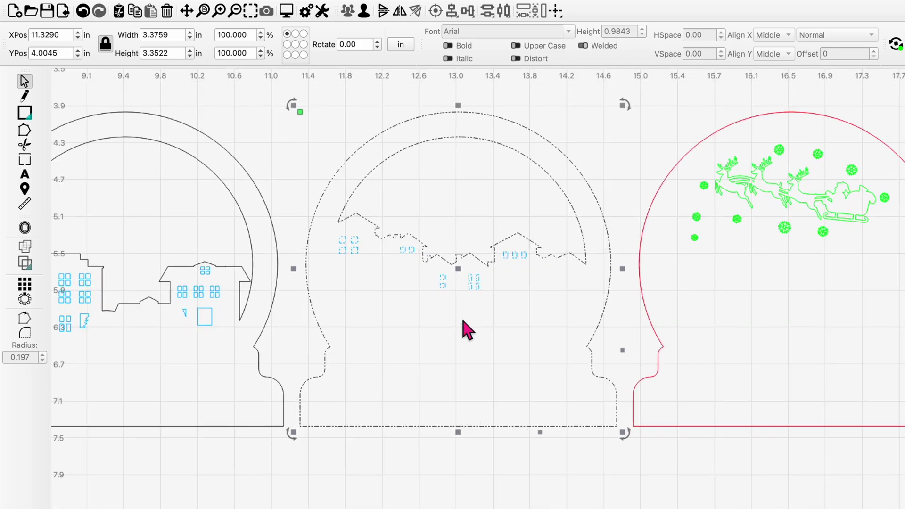
{"action": "scroll", "coordinate": [468, 329], "scroll_direction": "up", "scroll_amount": 1}
{"action": "left_click", "coordinate": [513, 333]}
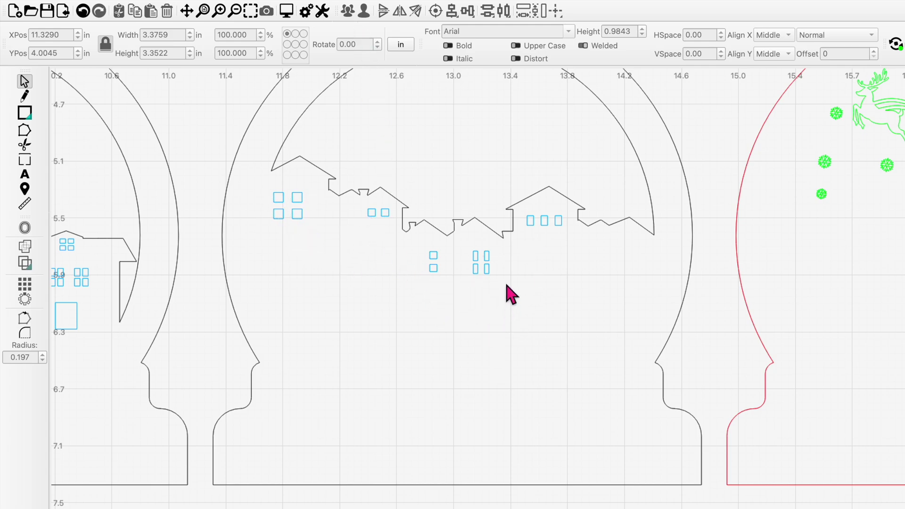
{"action": "left_click", "coordinate": [495, 273]}
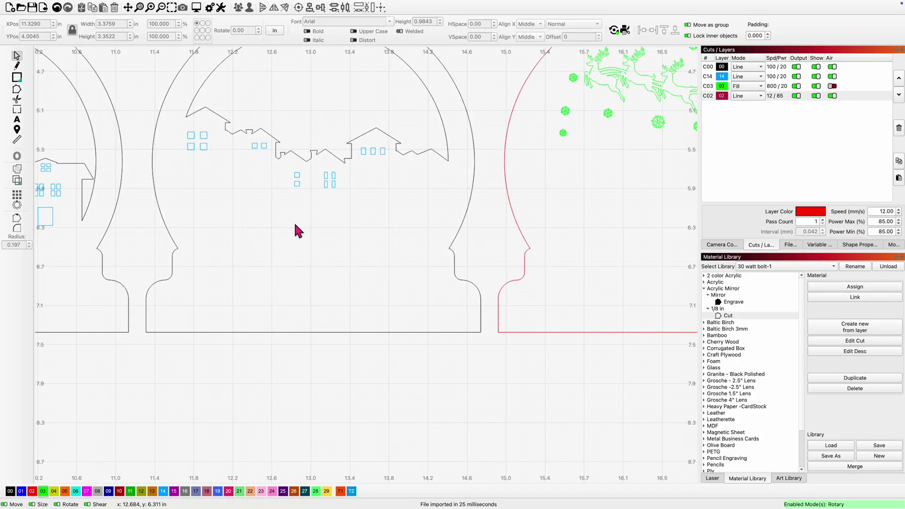
{"action": "left_click", "coordinate": [297, 186]}
{"action": "left_click_drag", "start_coordinate": [300, 192], "coordinate": [163, 109]}
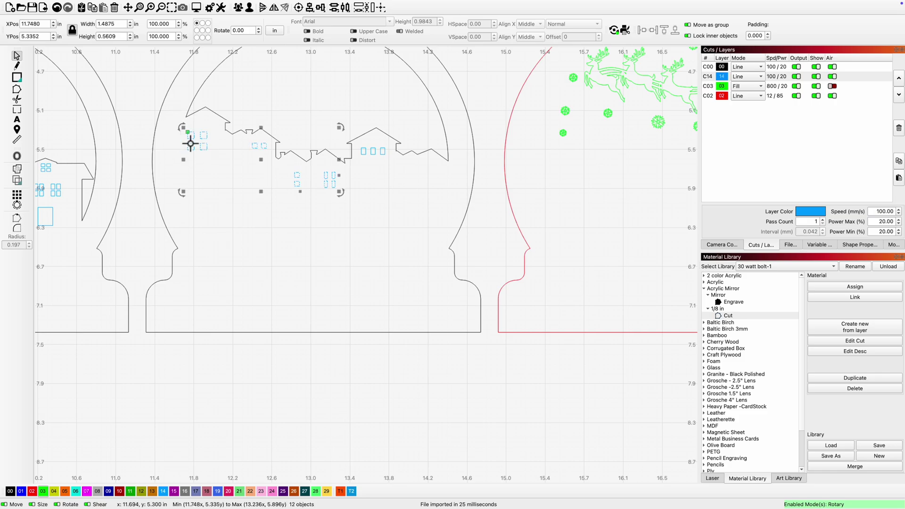
{"action": "left_click_drag", "start_coordinate": [388, 159], "coordinate": [363, 150]}
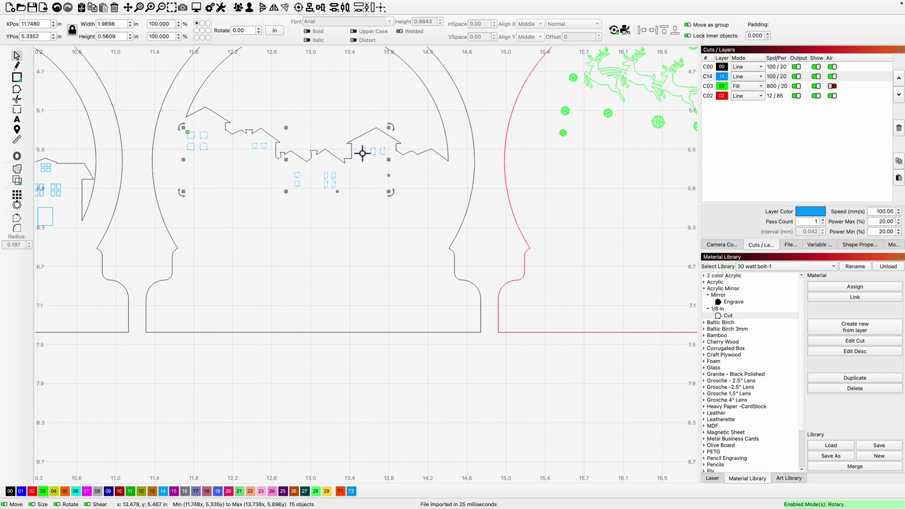
{"action": "left_click", "coordinate": [13, 493]}
Step: Group all the middle globe's shapes into one object and check its cut preview
{"action": "left_click", "coordinate": [320, 384]}
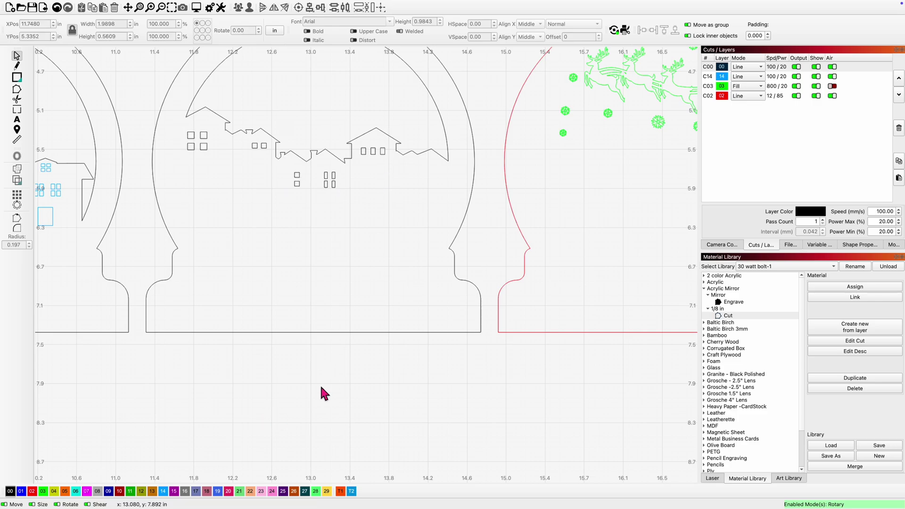
{"action": "scroll", "coordinate": [320, 384], "scroll_direction": "down", "scroll_amount": 3}
{"action": "left_click_drag", "start_coordinate": [427, 369], "coordinate": [202, 92]}
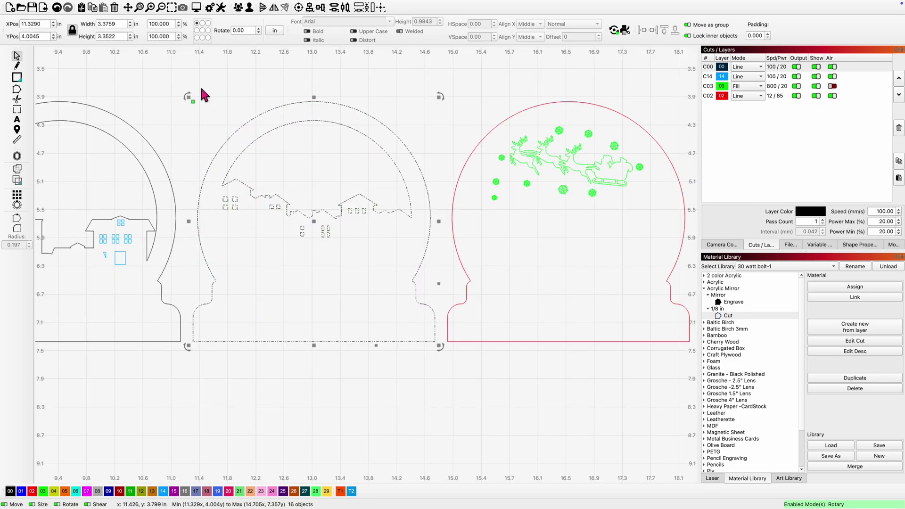
{"action": "left_click", "coordinate": [239, 7]}
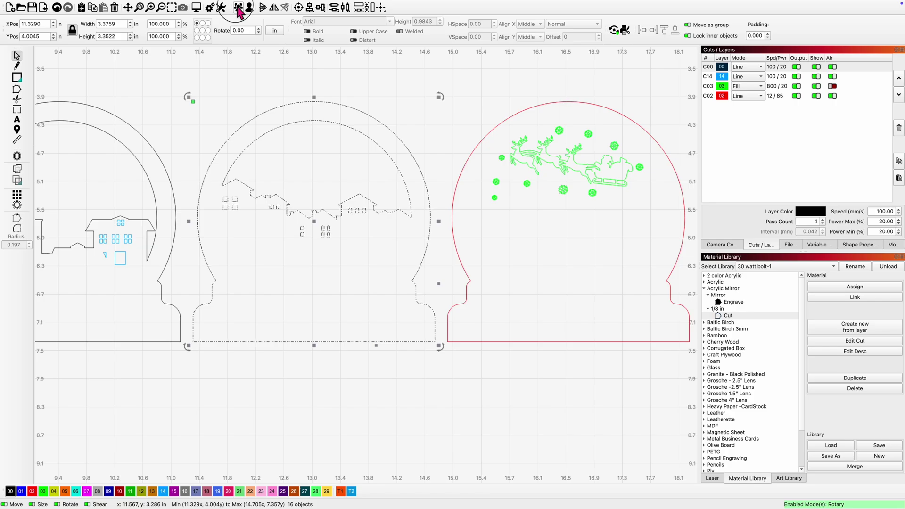
{"action": "left_click", "coordinate": [197, 7]}
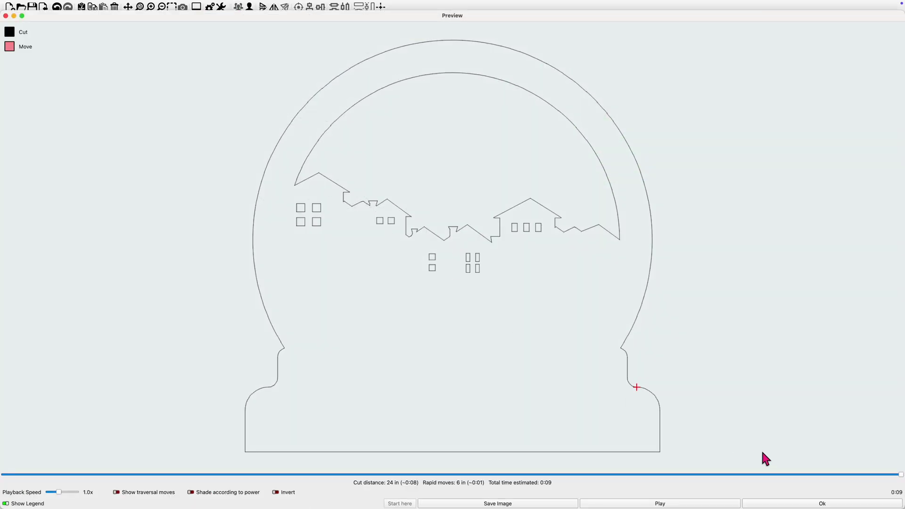
{"action": "left_click", "coordinate": [821, 503]}
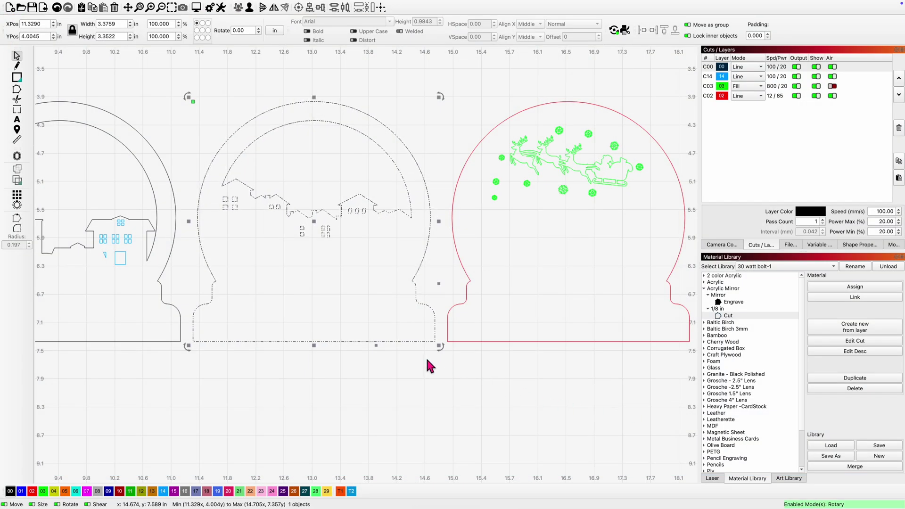
{"action": "scroll", "coordinate": [422, 356], "scroll_direction": "down", "scroll_amount": 2}
Step: Move the tall-houses globe's window shapes onto the black C00 cut layer
{"action": "scroll", "coordinate": [180, 316], "scroll_direction": "down", "scroll_amount": 1}
{"action": "scroll", "coordinate": [177, 309], "scroll_direction": "up", "scroll_amount": 2}
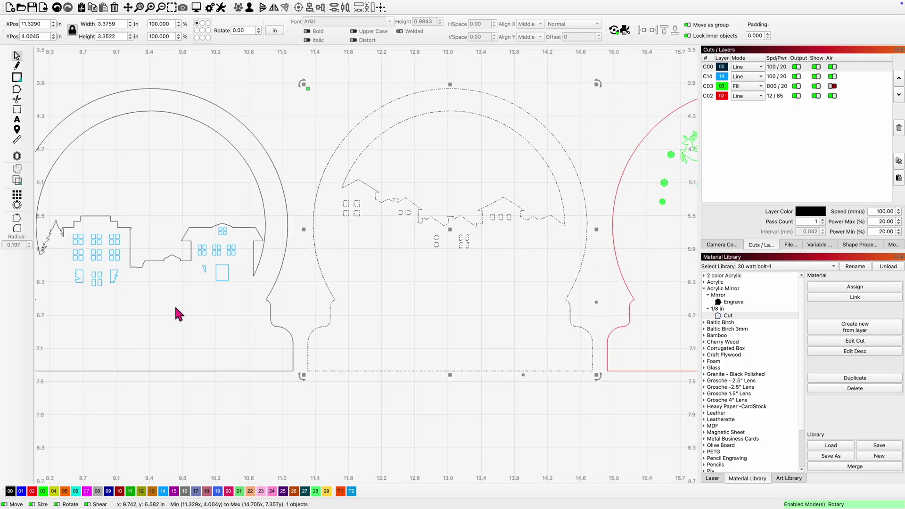
{"action": "scroll", "coordinate": [175, 309], "scroll_direction": "down", "scroll_amount": 2}
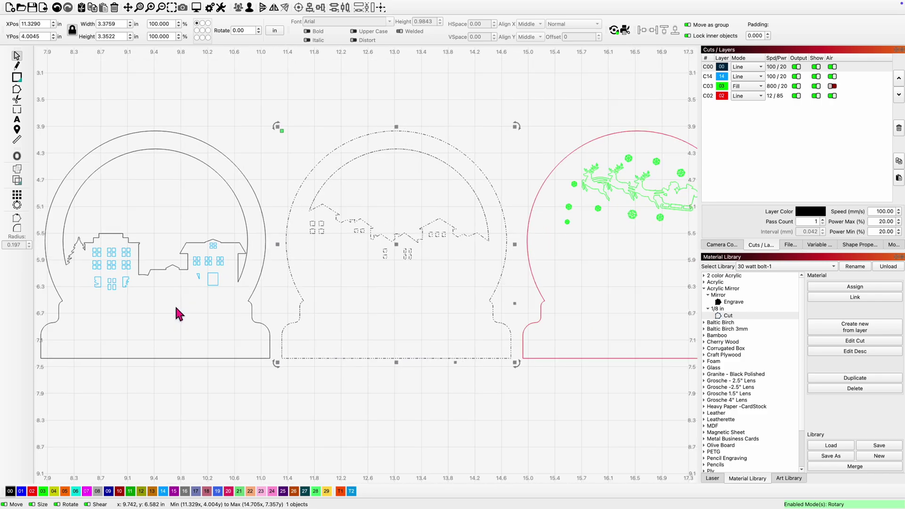
{"action": "scroll", "coordinate": [381, 249], "scroll_direction": "up", "scroll_amount": 2}
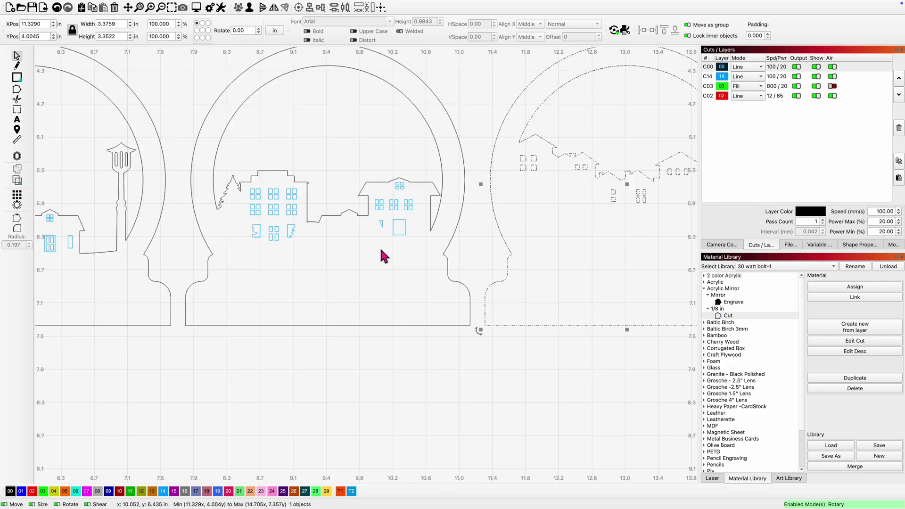
{"action": "left_click", "coordinate": [408, 226]}
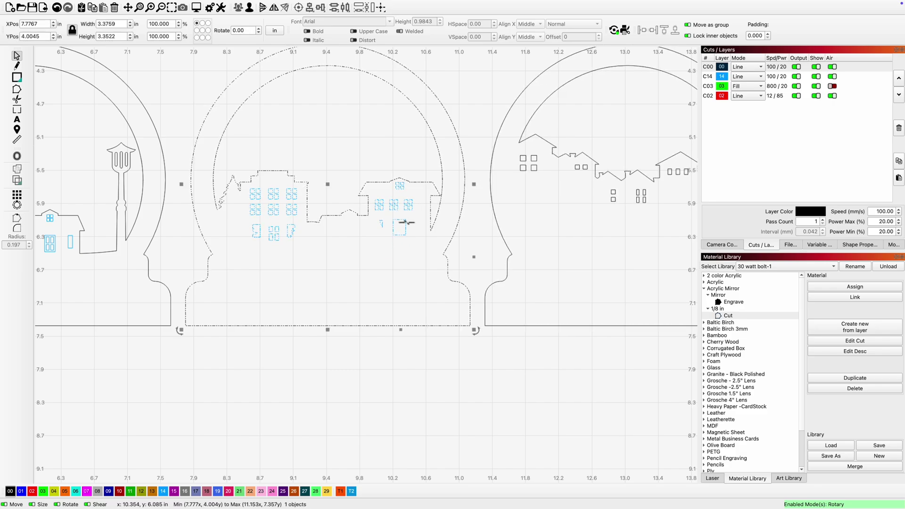
{"action": "left_click", "coordinate": [224, 94]}
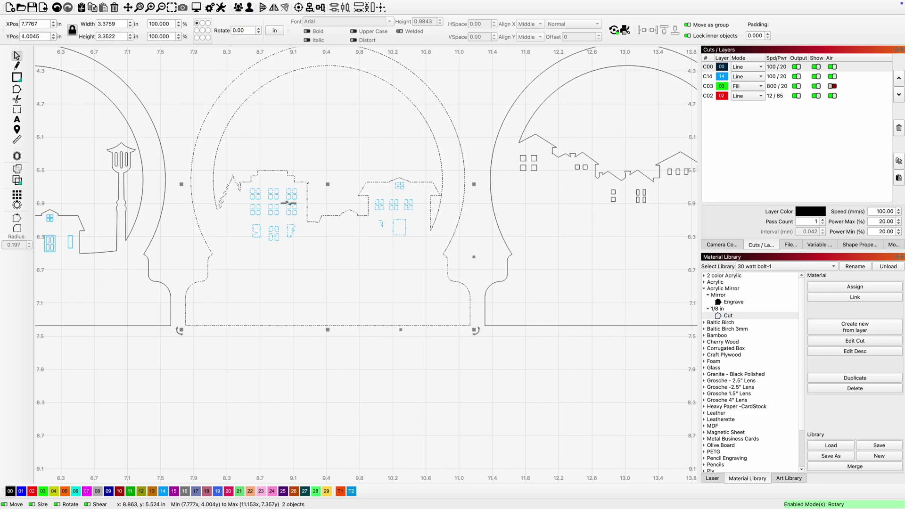
{"action": "left_click_drag", "start_coordinate": [293, 243], "coordinate": [246, 191]}
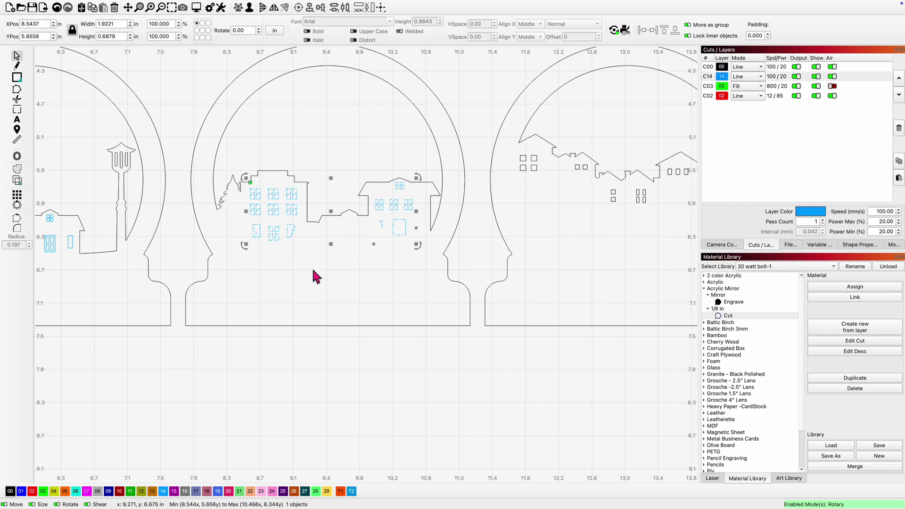
{"action": "left_click", "coordinate": [11, 492]}
Step: Preview the whole tall-houses globe's cut paths: about 34 in of cutting, 0:17 total
{"action": "left_click", "coordinate": [348, 348]}
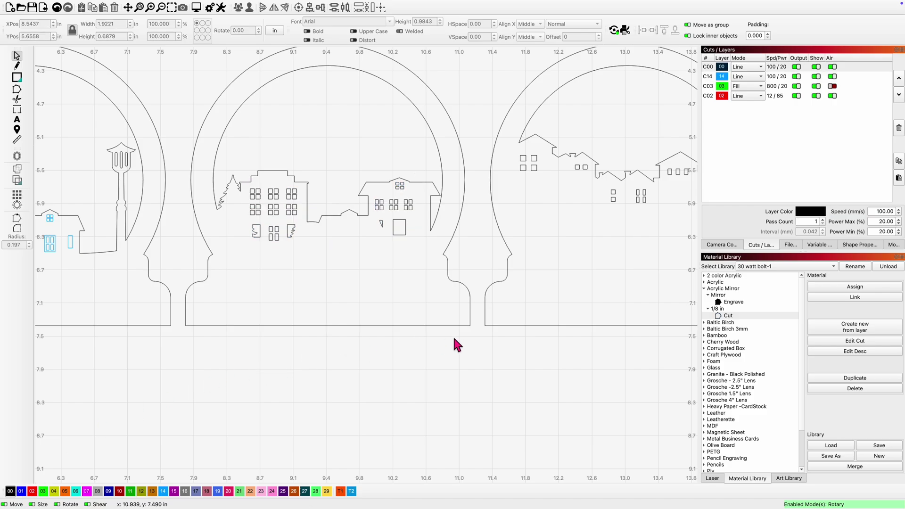
{"action": "left_click_drag", "start_coordinate": [457, 336], "coordinate": [204, 73]}
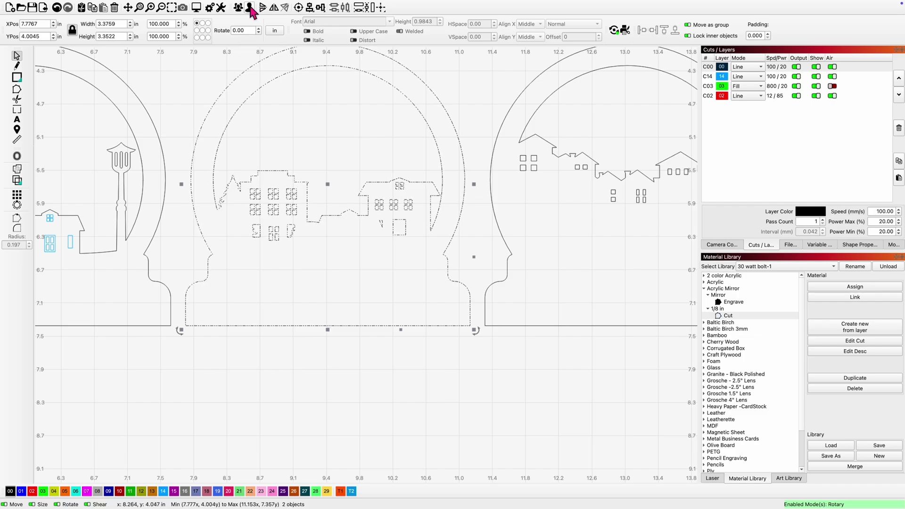
{"action": "left_click", "coordinate": [198, 9]}
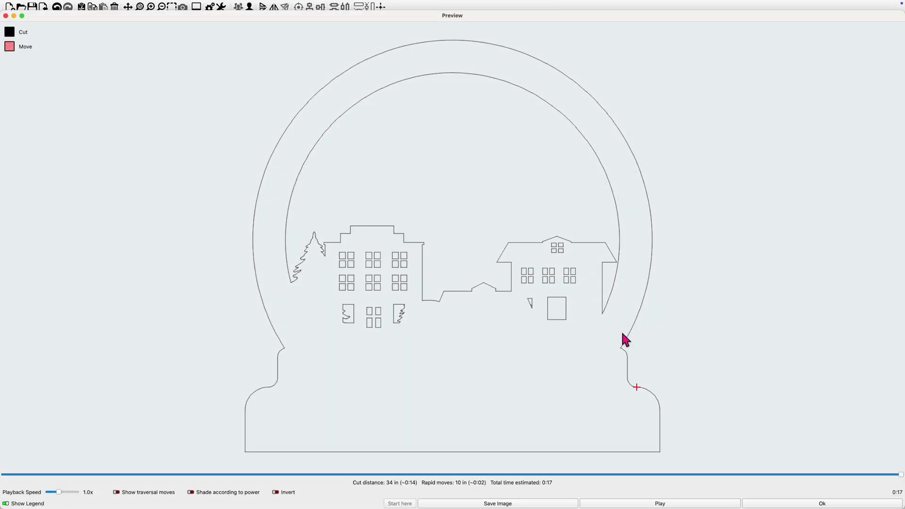
{"action": "left_click", "coordinate": [808, 503]}
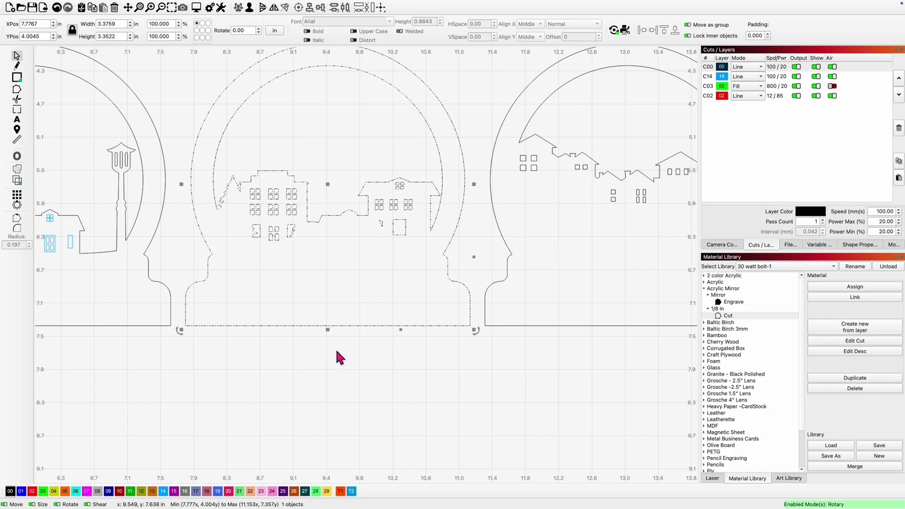
{"action": "scroll", "coordinate": [268, 344], "scroll_direction": "down", "scroll_amount": 1}
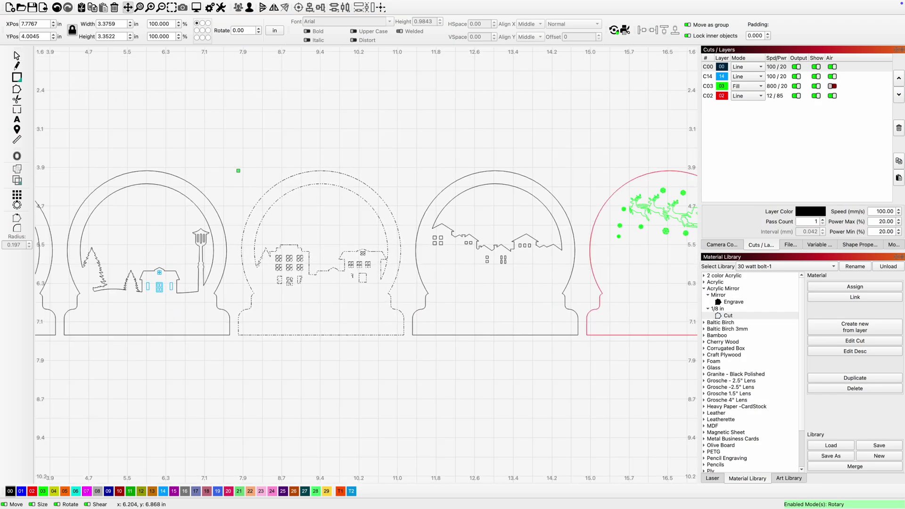
Step: Bring the Merry Christmas globe into view, select it, then select the second globe piece
{"action": "left_click_drag", "start_coordinate": [148, 356], "coordinate": [340, 354]}
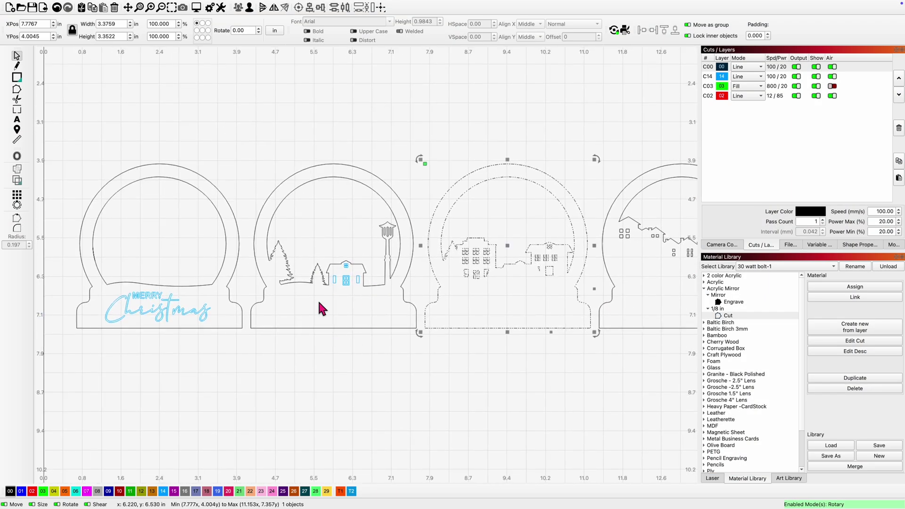
{"action": "left_click_drag", "start_coordinate": [249, 357], "coordinate": [75, 162]}
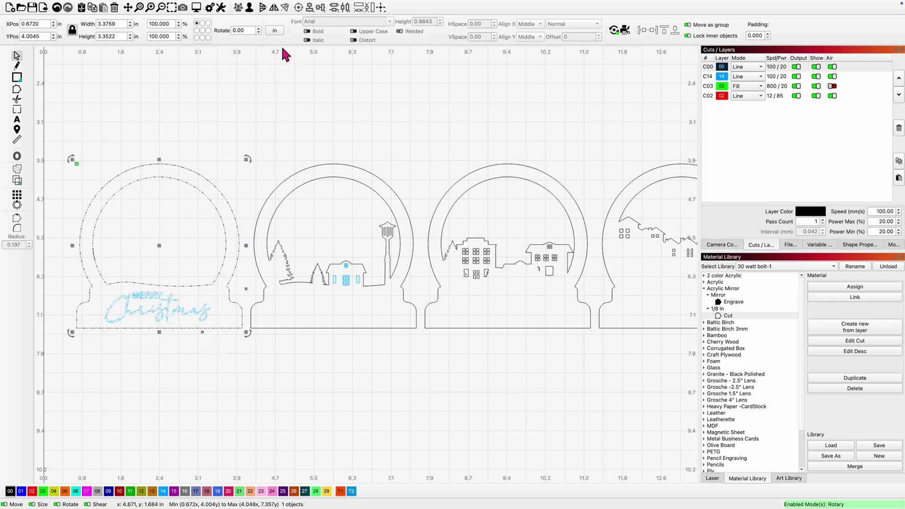
{"action": "left_click", "coordinate": [339, 360]}
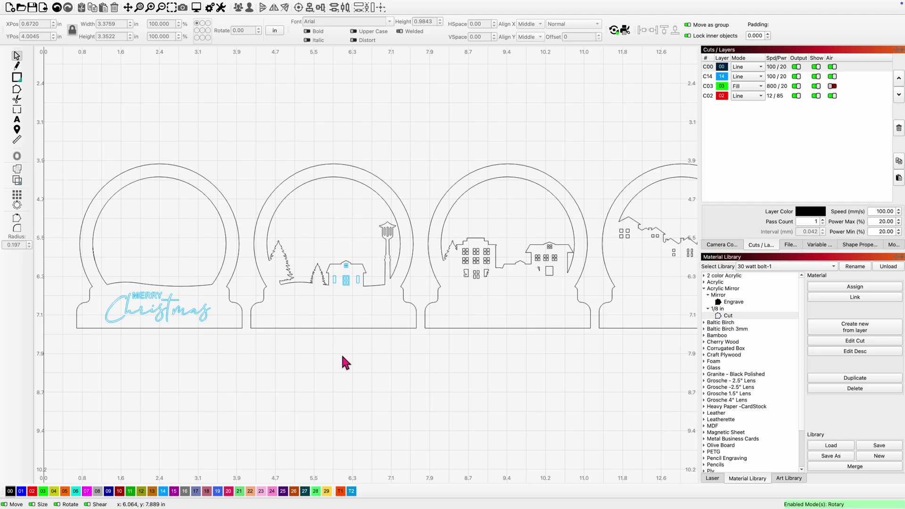
{"action": "left_click_drag", "start_coordinate": [408, 340], "coordinate": [264, 208]}
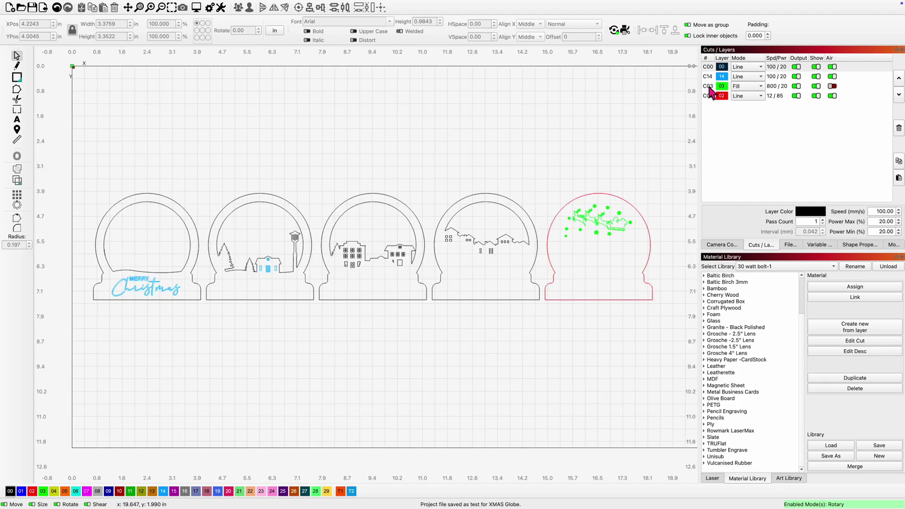
{"action": "double_click", "coordinate": [711, 90]}
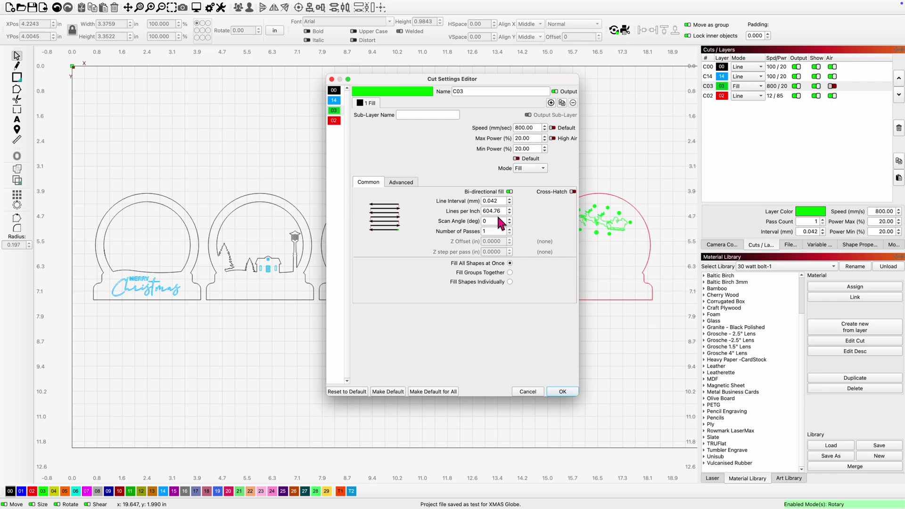
{"action": "left_click", "coordinate": [562, 392]}
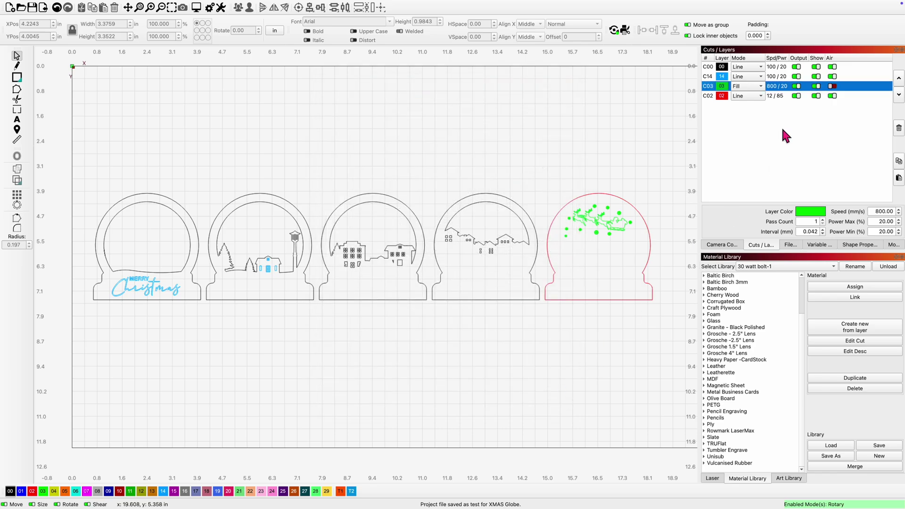
{"action": "double_click", "coordinate": [711, 101]}
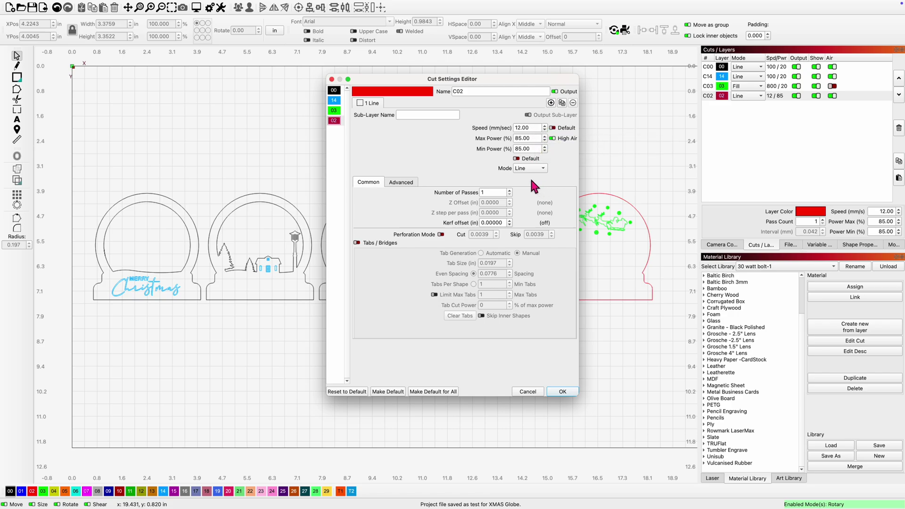
{"action": "left_click", "coordinate": [564, 393]}
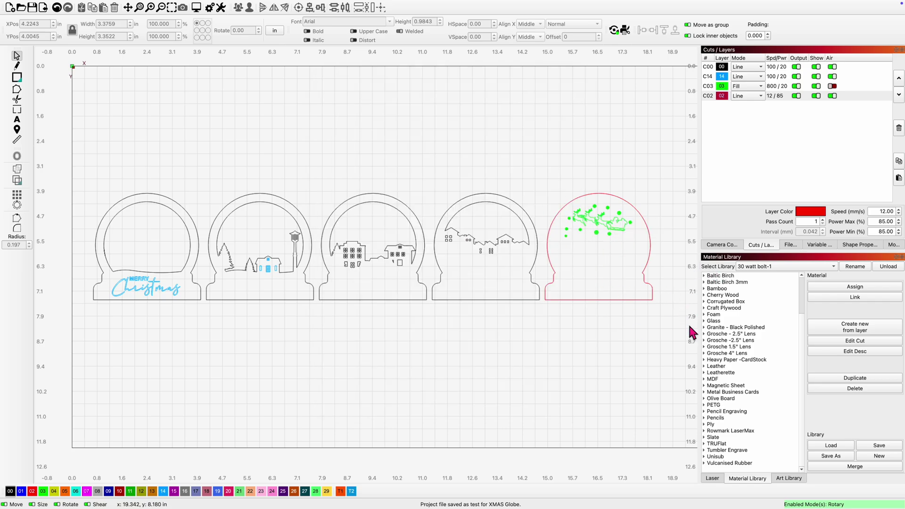
Step: Assign the TRUFlat Engrave 1.5" Lens preset (Fill, 500/60) to layer C14
{"action": "double_click", "coordinate": [711, 443]}
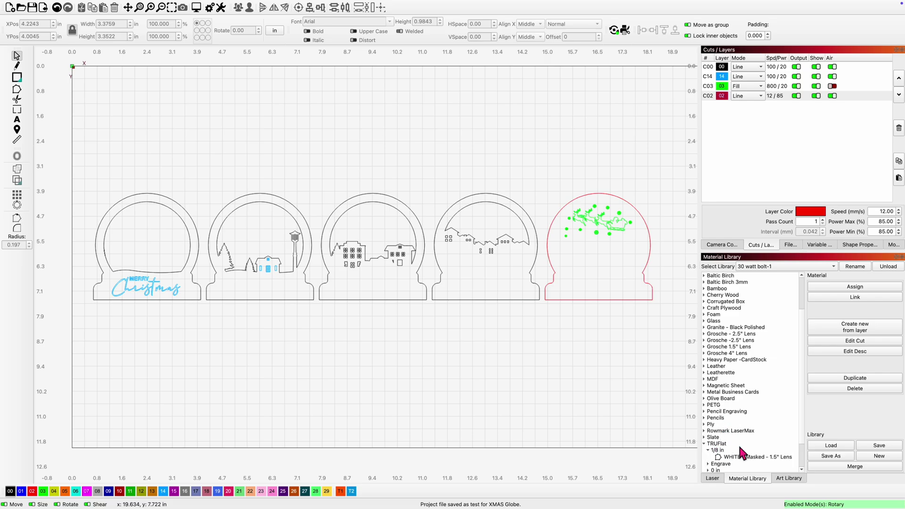
{"action": "scroll", "coordinate": [750, 446], "scroll_direction": "down", "scroll_amount": 2}
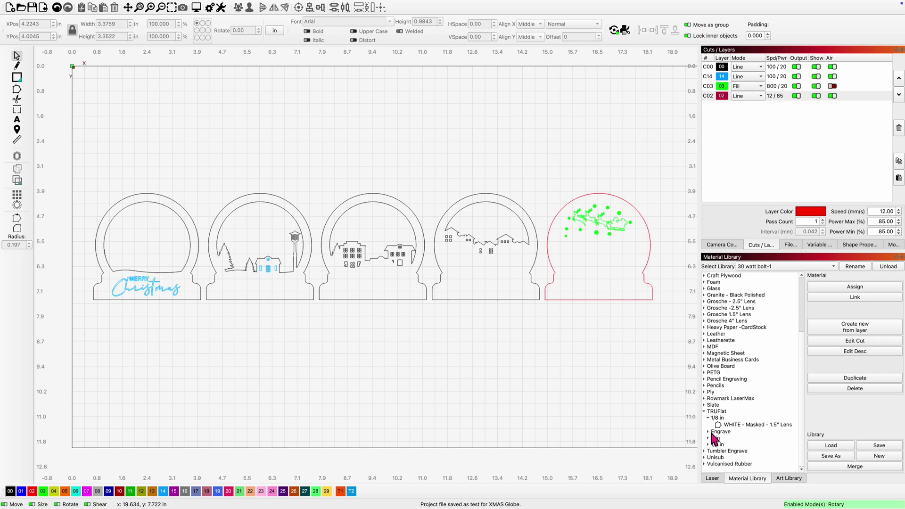
{"action": "left_click", "coordinate": [709, 432]}
{"action": "left_click", "coordinate": [740, 439]}
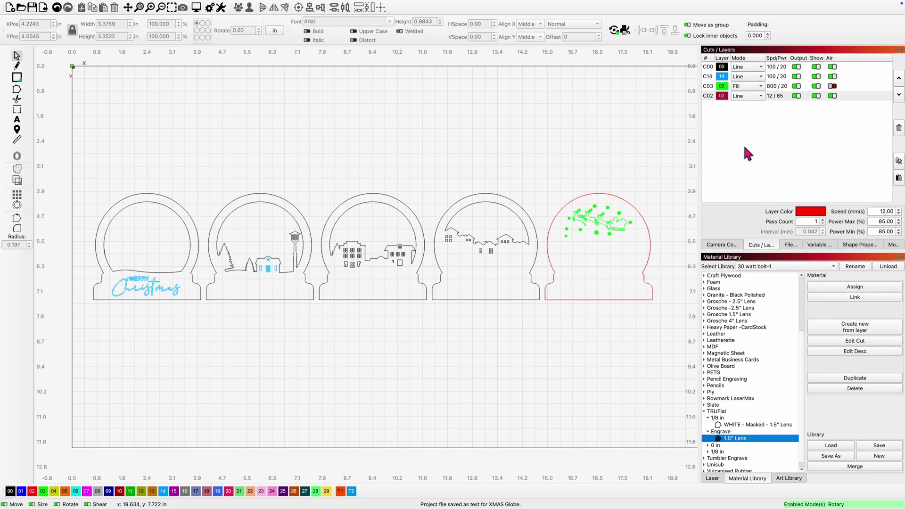
{"action": "left_click", "coordinate": [710, 78]}
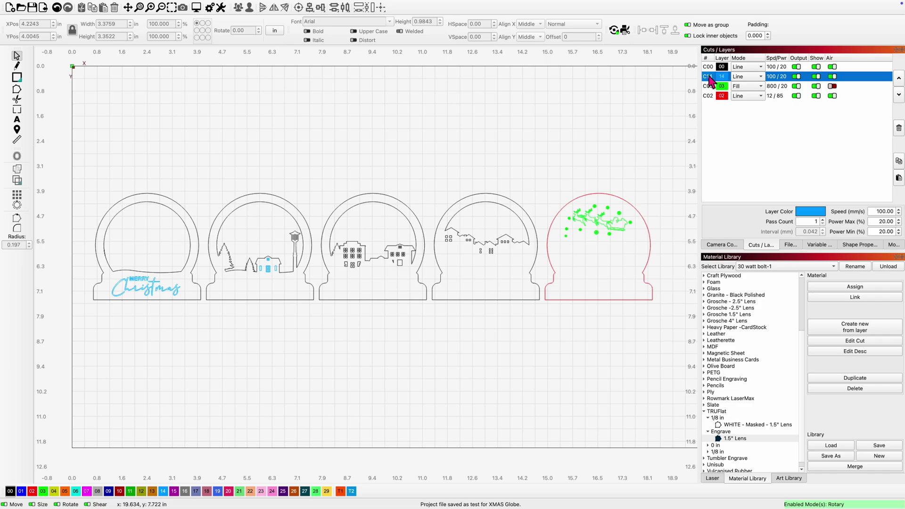
{"action": "left_click", "coordinate": [769, 435]}
{"action": "left_click", "coordinate": [856, 287]}
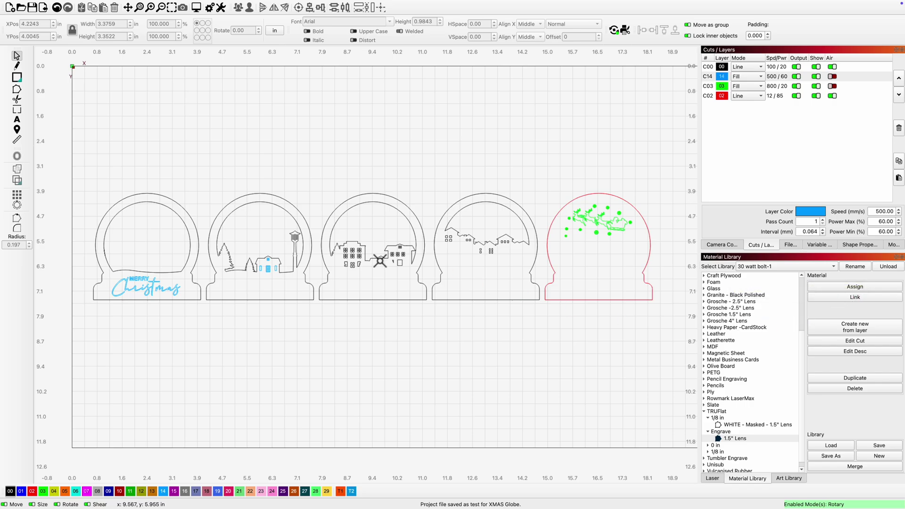
Step: Assign the TRUFlat WHITE - Masked - 1.5" Lens cut preset (10/85) to layer C00
{"action": "scroll", "coordinate": [732, 443], "scroll_direction": "down", "scroll_amount": 1}
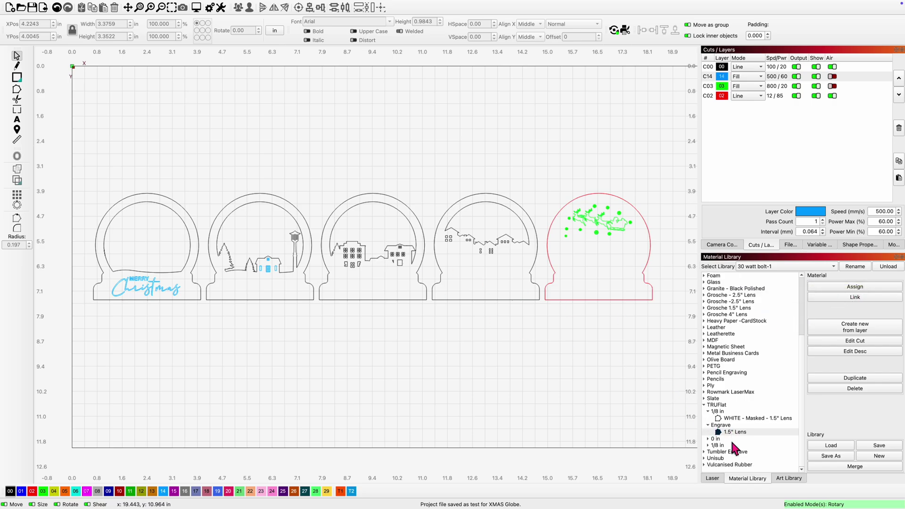
{"action": "left_click", "coordinate": [709, 446]}
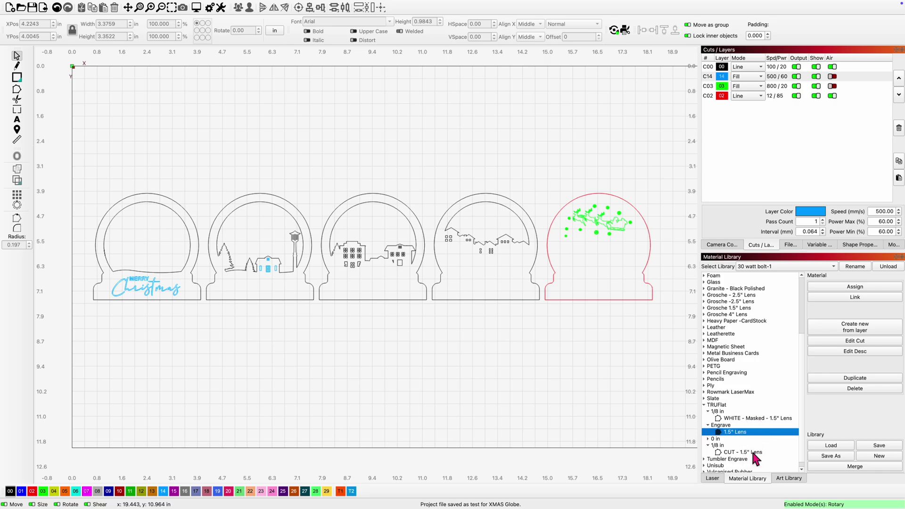
{"action": "left_click", "coordinate": [752, 419]}
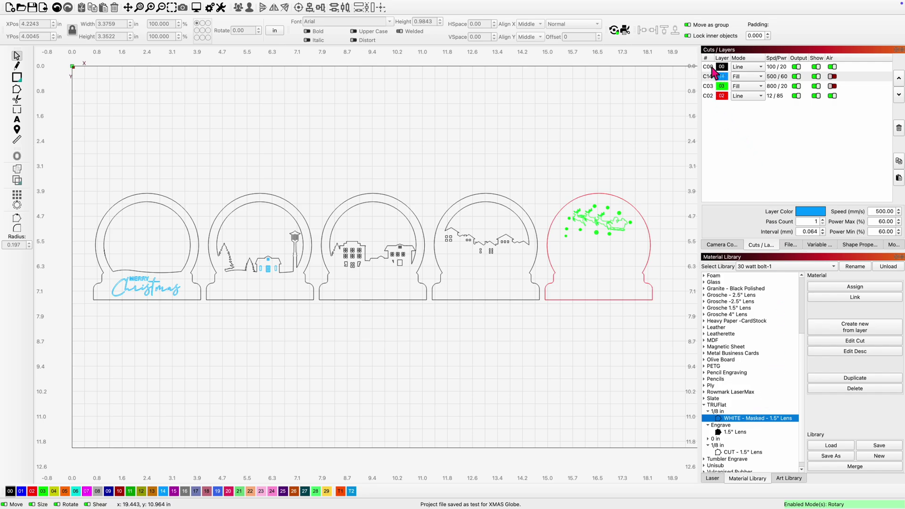
{"action": "left_click", "coordinate": [713, 68]}
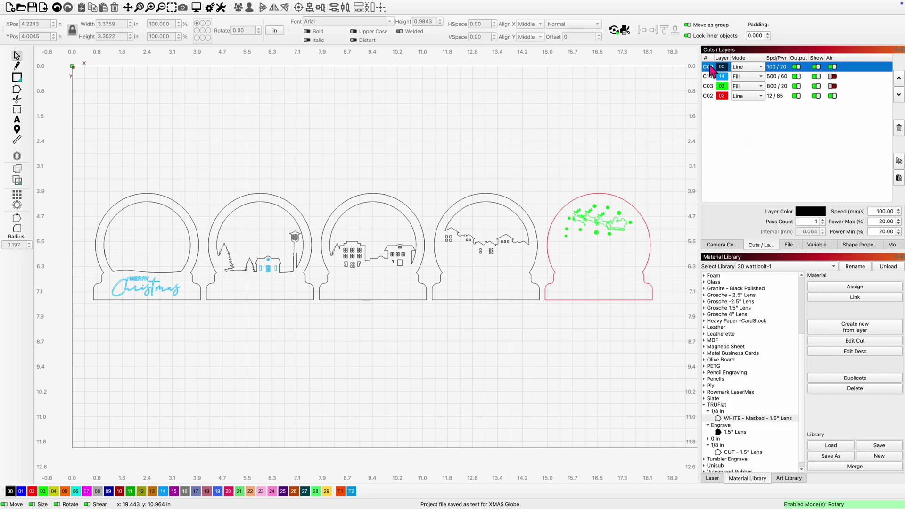
{"action": "left_click", "coordinate": [775, 418]}
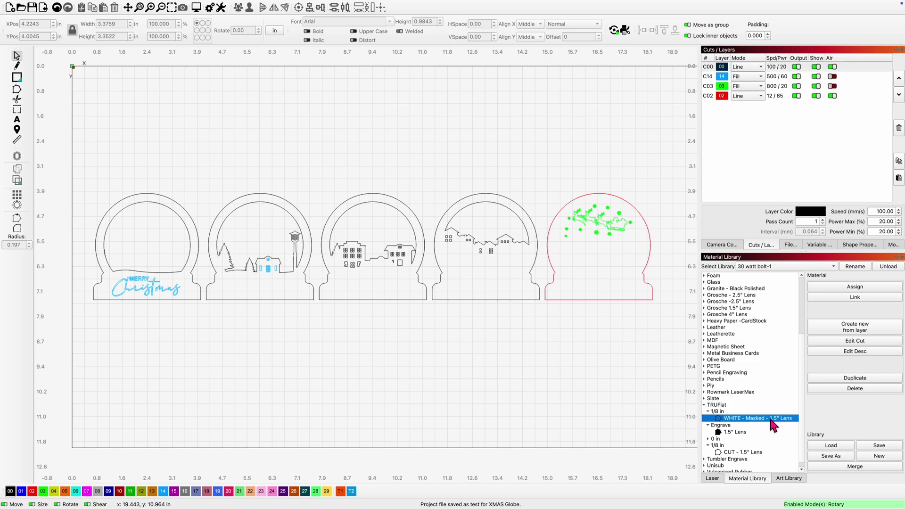
{"action": "left_click", "coordinate": [857, 288]}
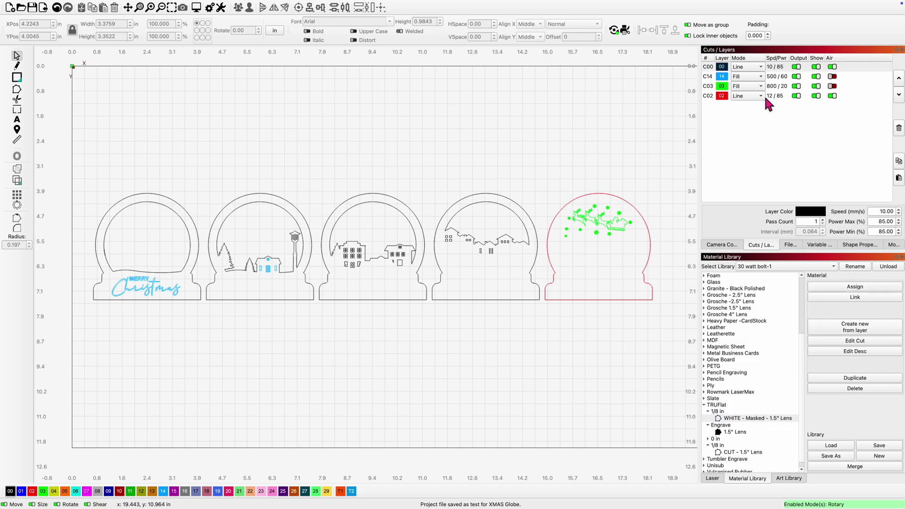
Step: Review the C00 (Line 10/85) and C14 (Fill 500/60) cut settings, then move C14 above C00
{"action": "double_click", "coordinate": [709, 69]}
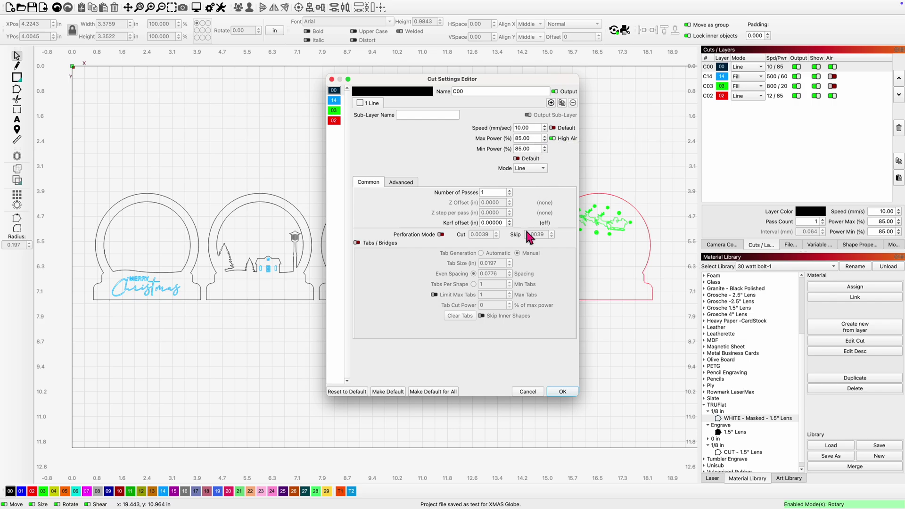
{"action": "left_click", "coordinate": [563, 392]}
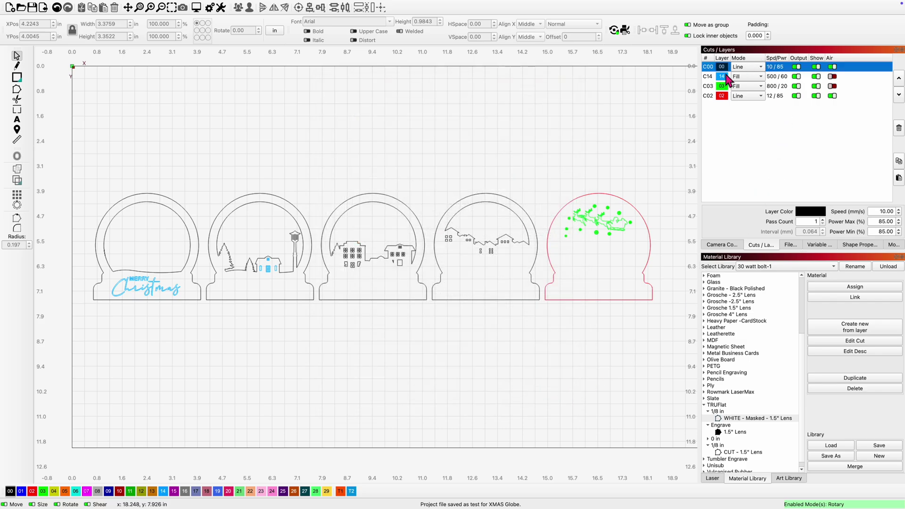
{"action": "left_click", "coordinate": [713, 81]}
{"action": "double_click", "coordinate": [713, 81]}
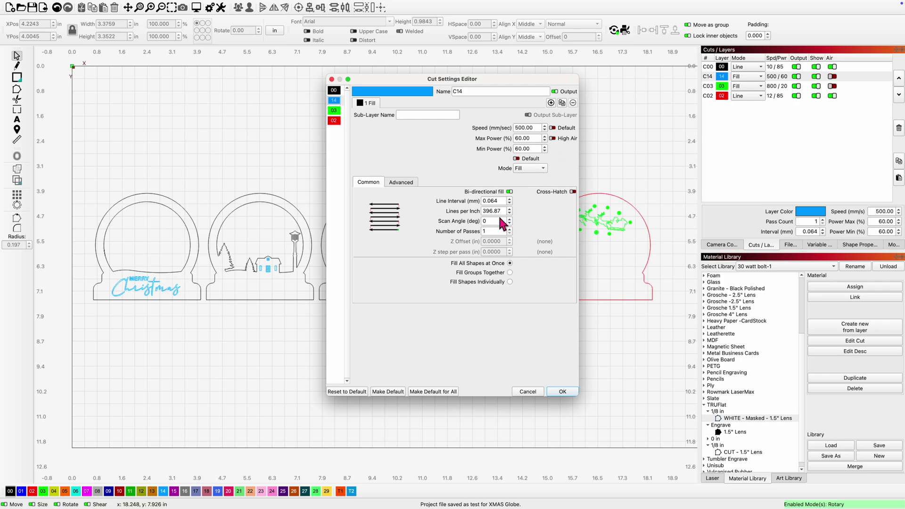
{"action": "left_click", "coordinate": [557, 392]}
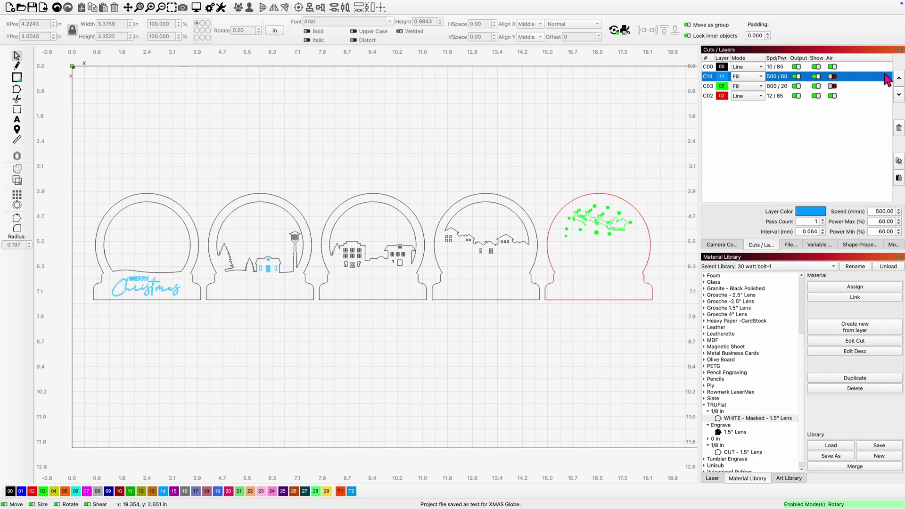
{"action": "left_click", "coordinate": [900, 79]}
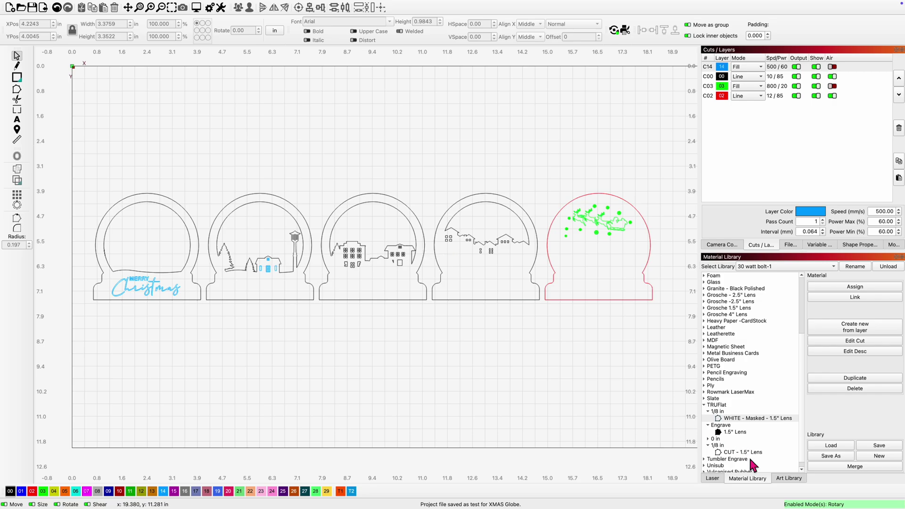
Step: Show the Laser panel with Send, Pause and Stop controls and the laser reporting Ready
{"action": "left_click", "coordinate": [713, 478]}
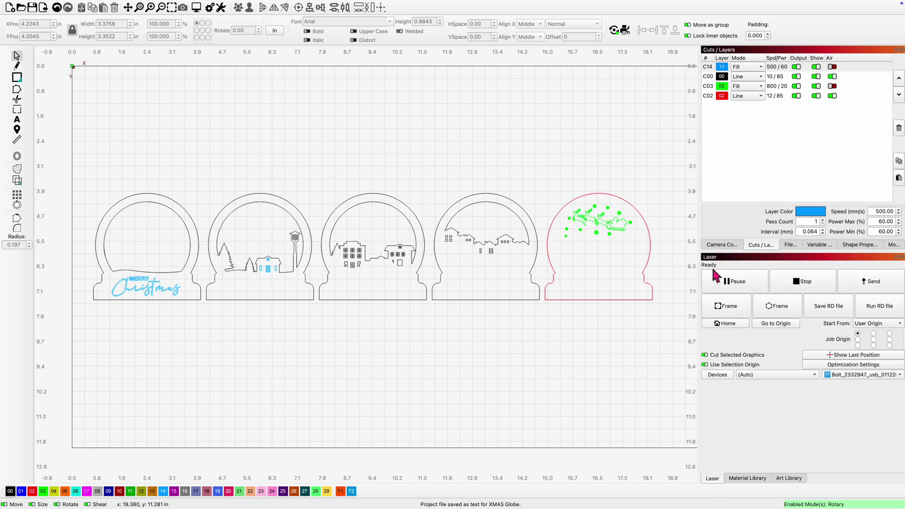